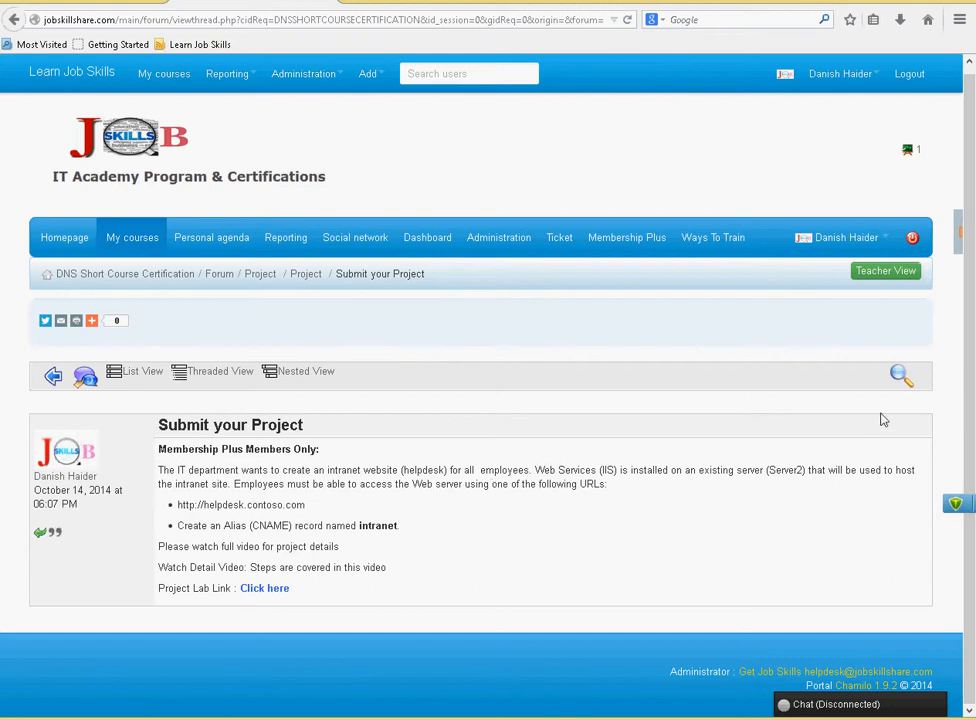
Review the helpdesk intranet project requirements and open the linked project lab.
mouse_move(349, 718)
drag(212, 513, 262, 512)
drag(159, 546, 355, 552)
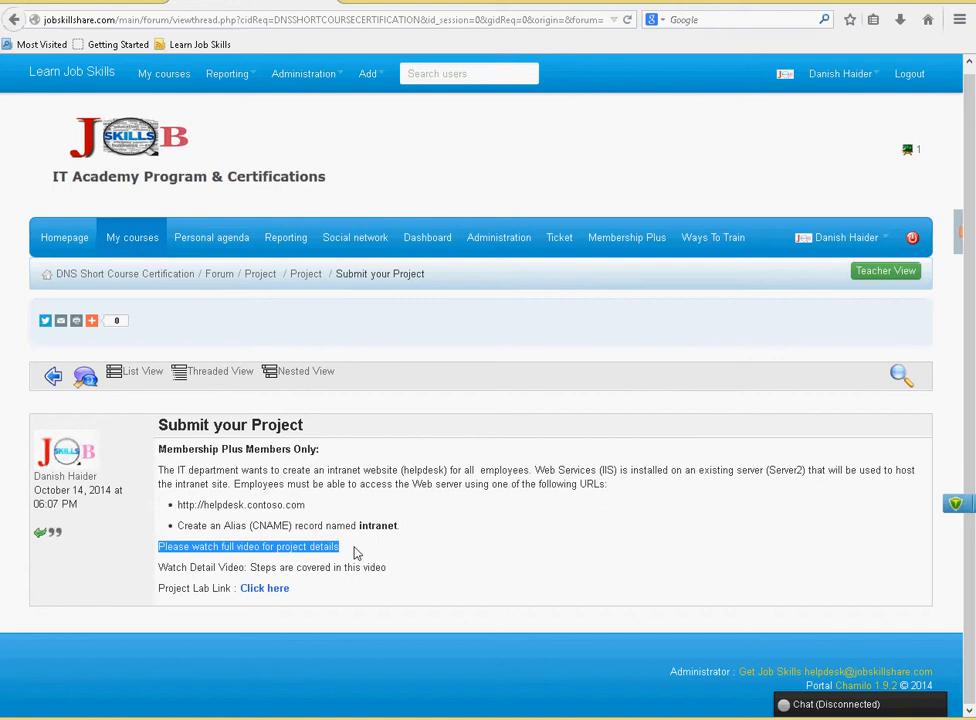
click(323, 592)
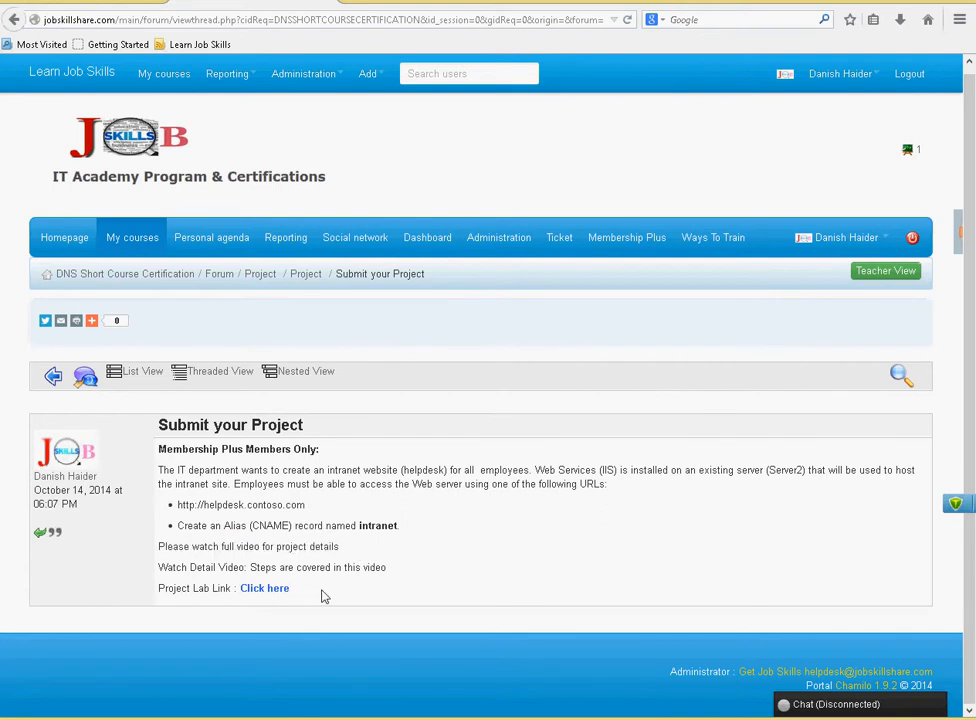
click(262, 589)
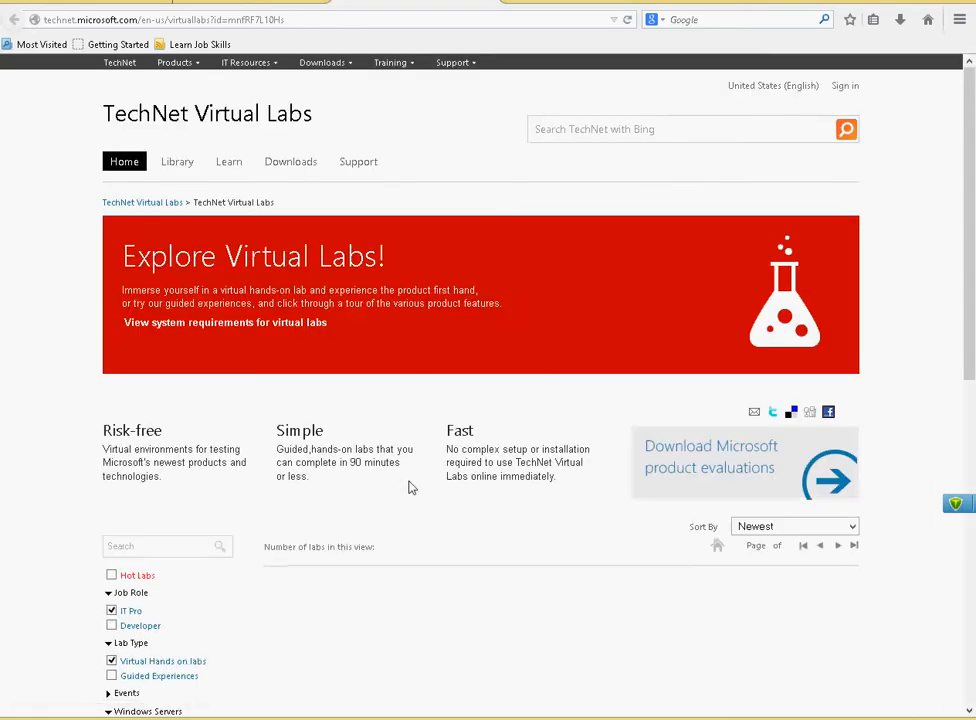
Open the details of the "Windows Server 2012 R2: New Features in AD FS" virtual lab.
scroll(408, 487, down, 10)
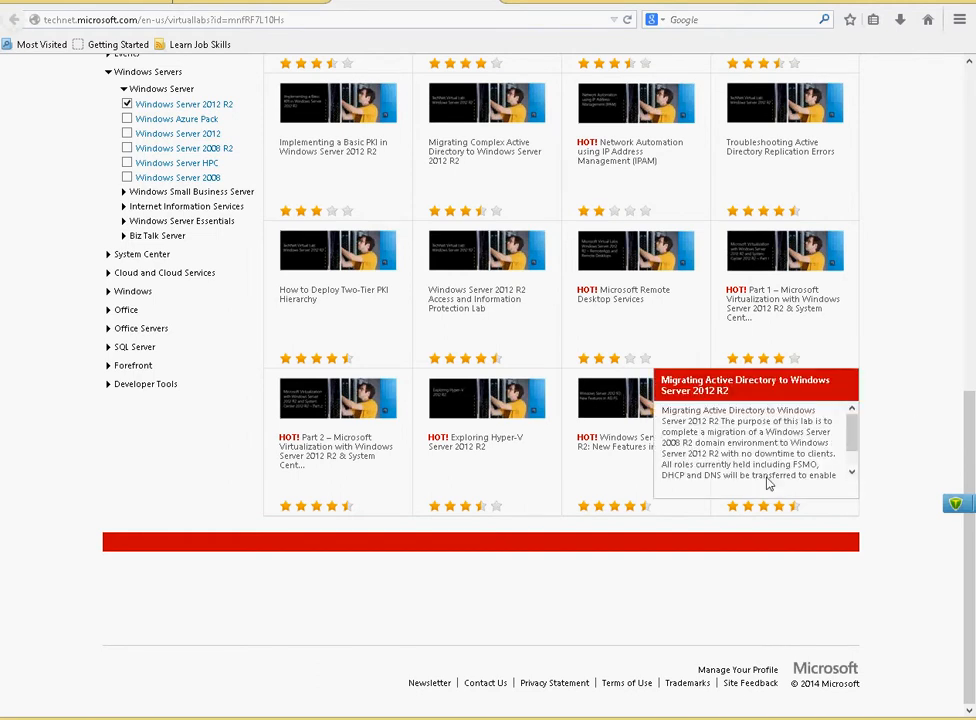
mouse_move(617, 464)
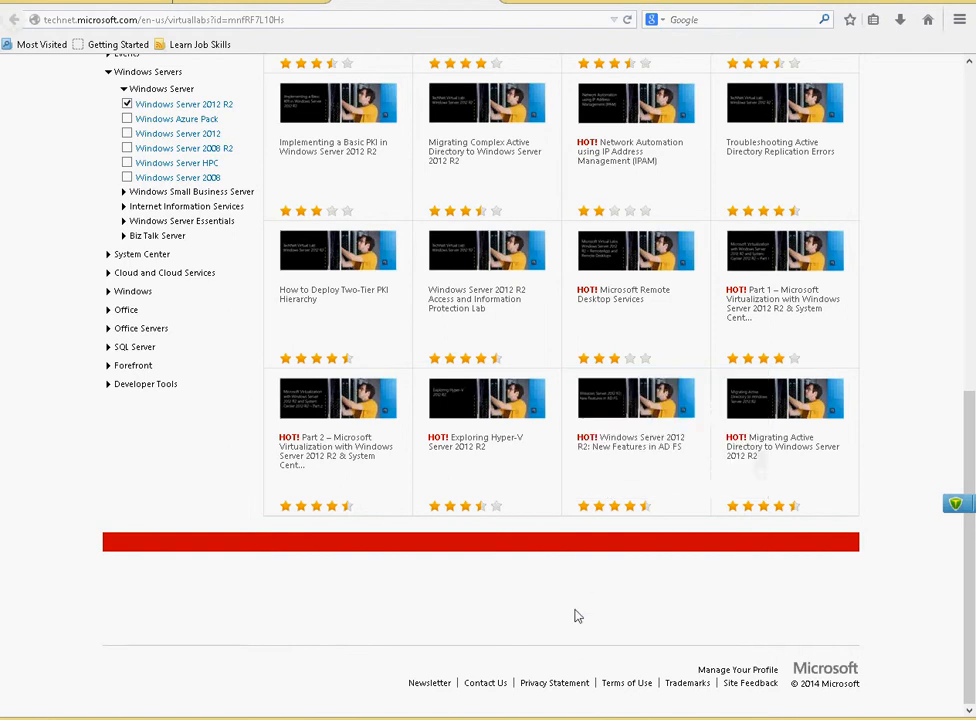
click(620, 436)
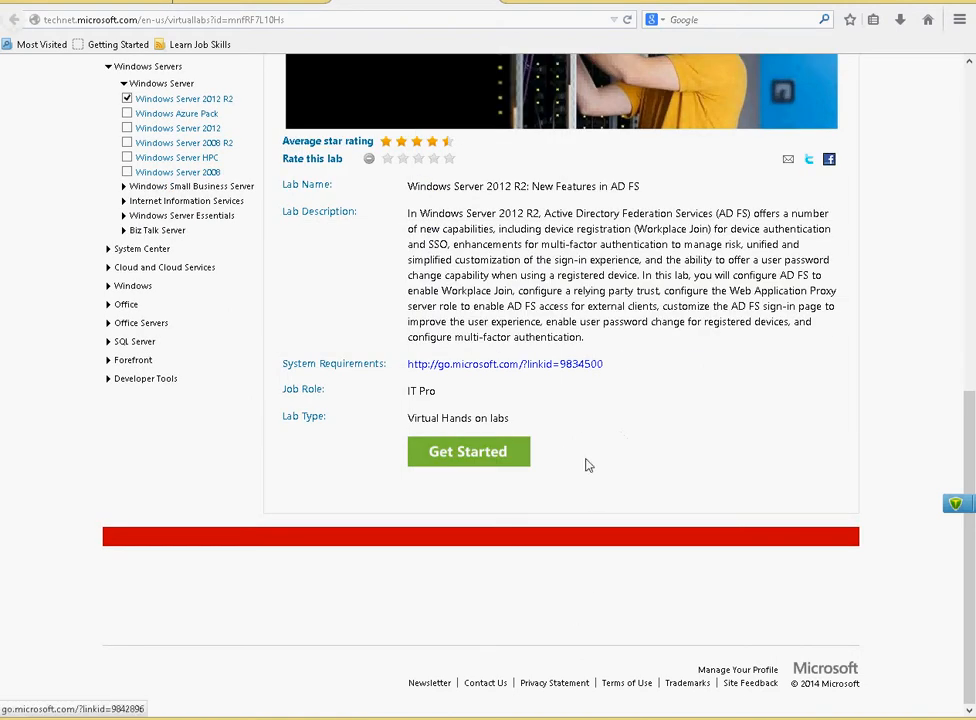
scroll(588, 465, up, 2)
scroll(588, 465, up, 2)
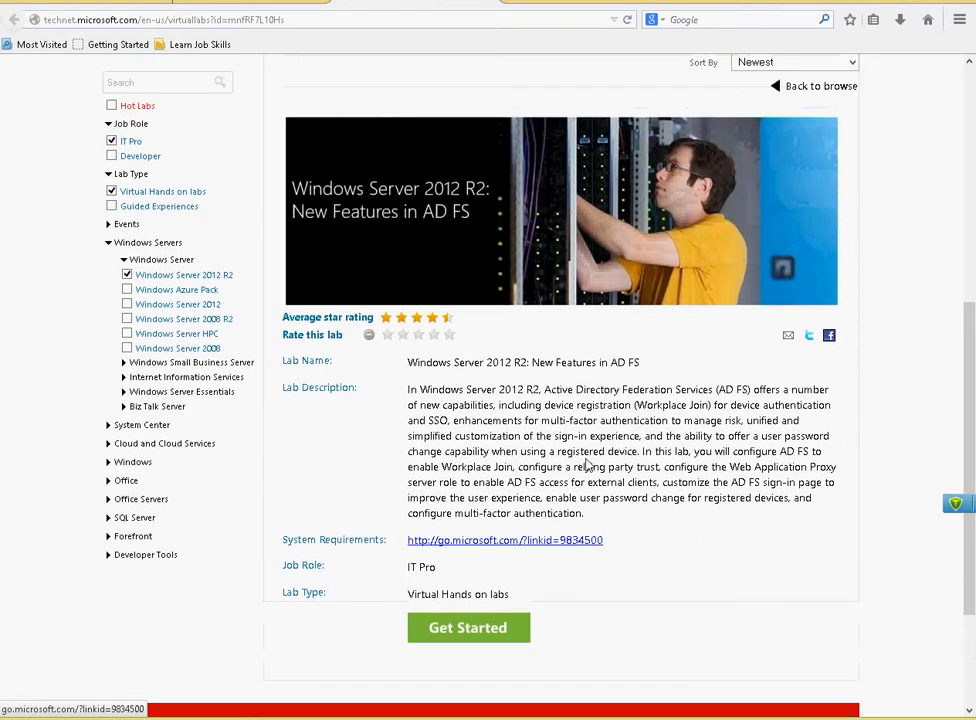
Start the AD FS lab and launch it with the Web Client.
click(462, 628)
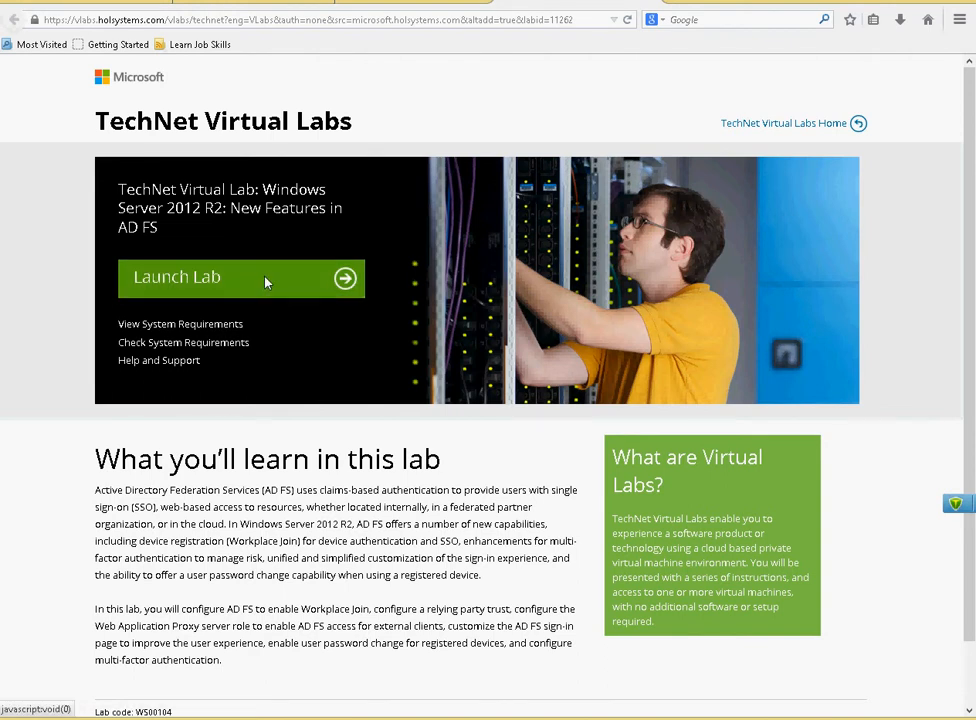
click(153, 279)
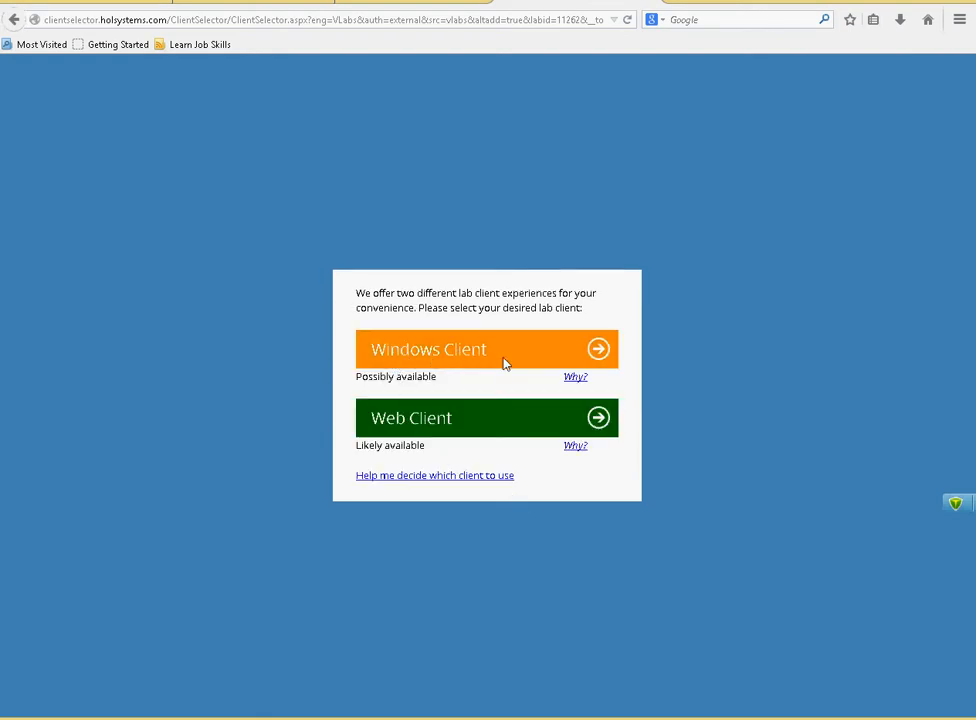
click(420, 425)
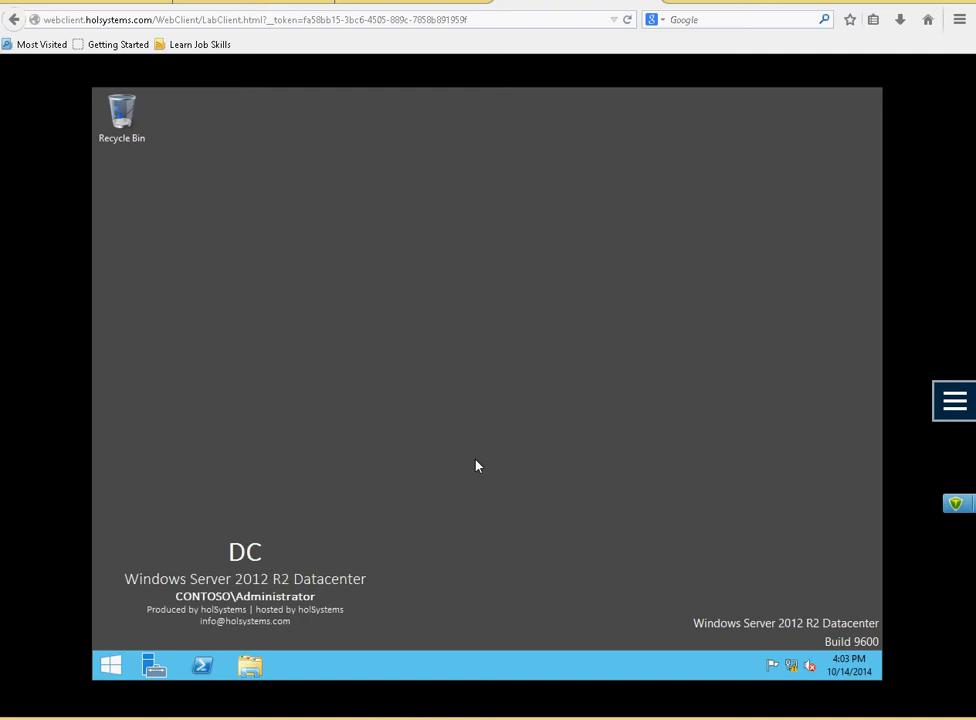
Display the Server2 machine from the lab's connections.
click(954, 400)
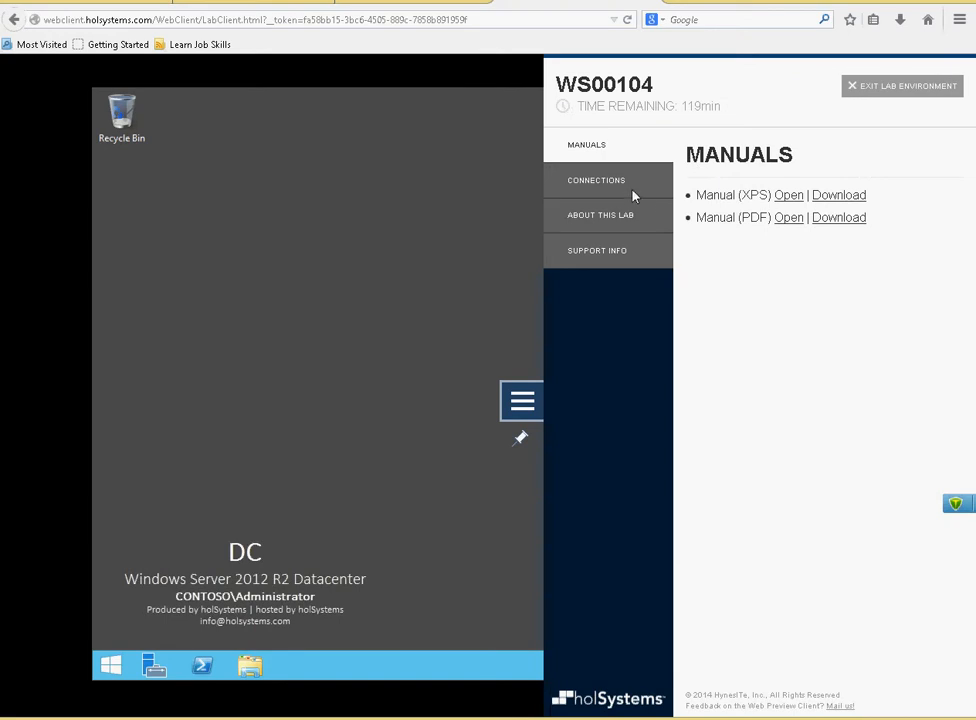
click(592, 182)
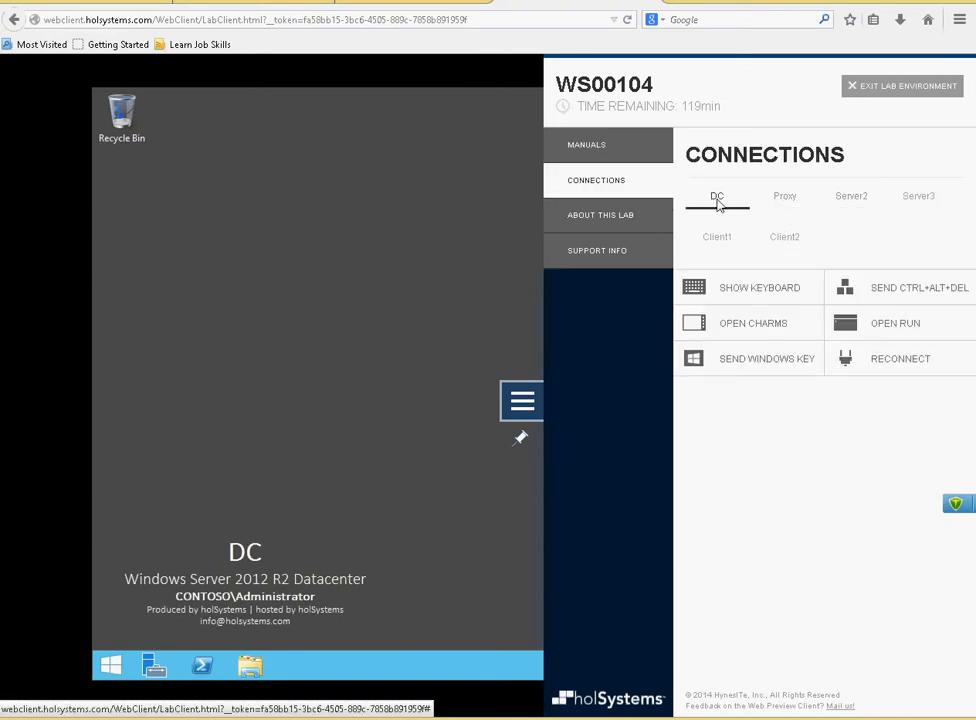
click(851, 198)
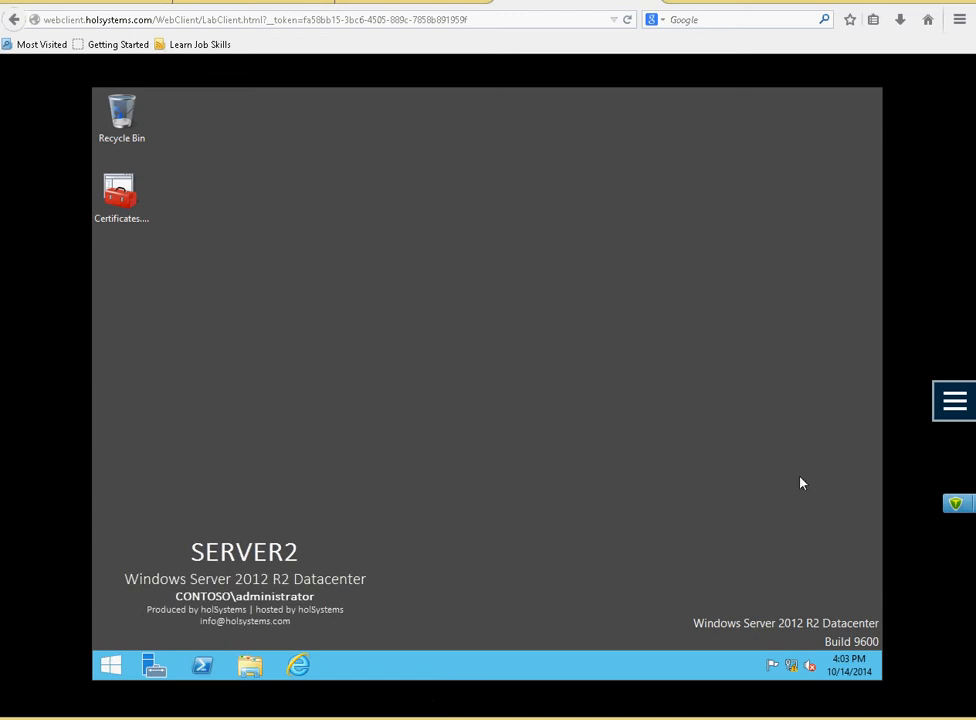
Switch the lab connection to the DC machine.
click(940, 400)
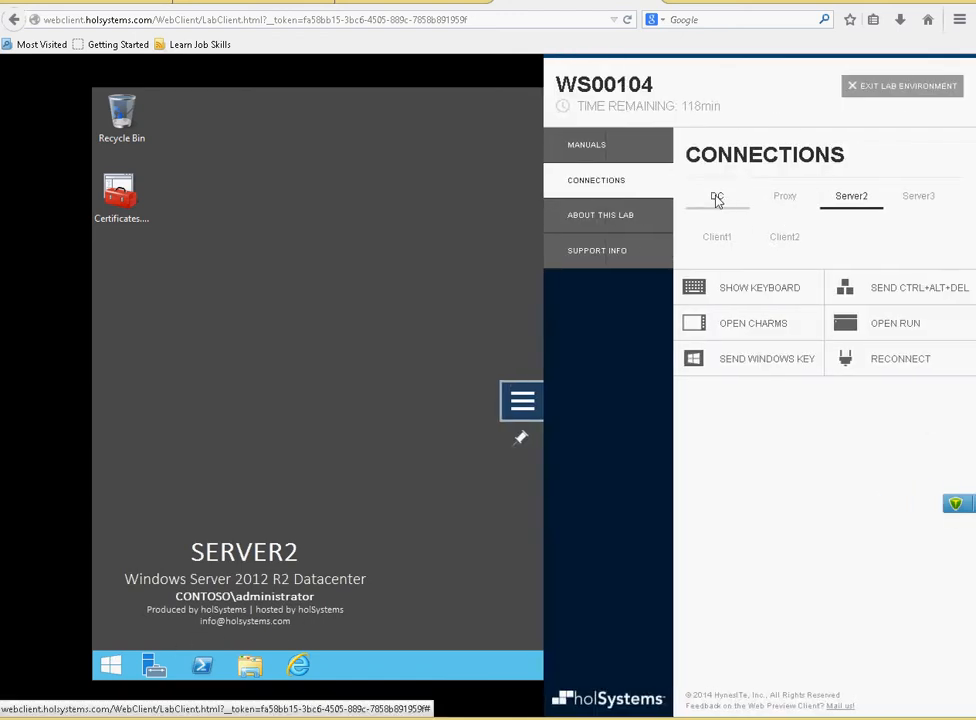
click(510, 261)
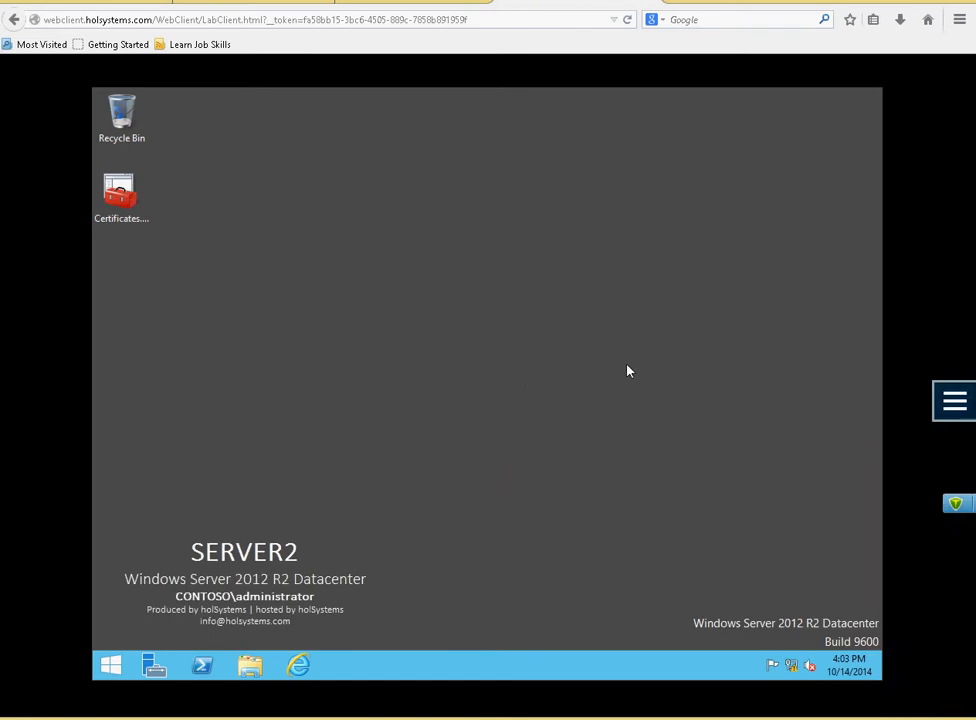
click(952, 400)
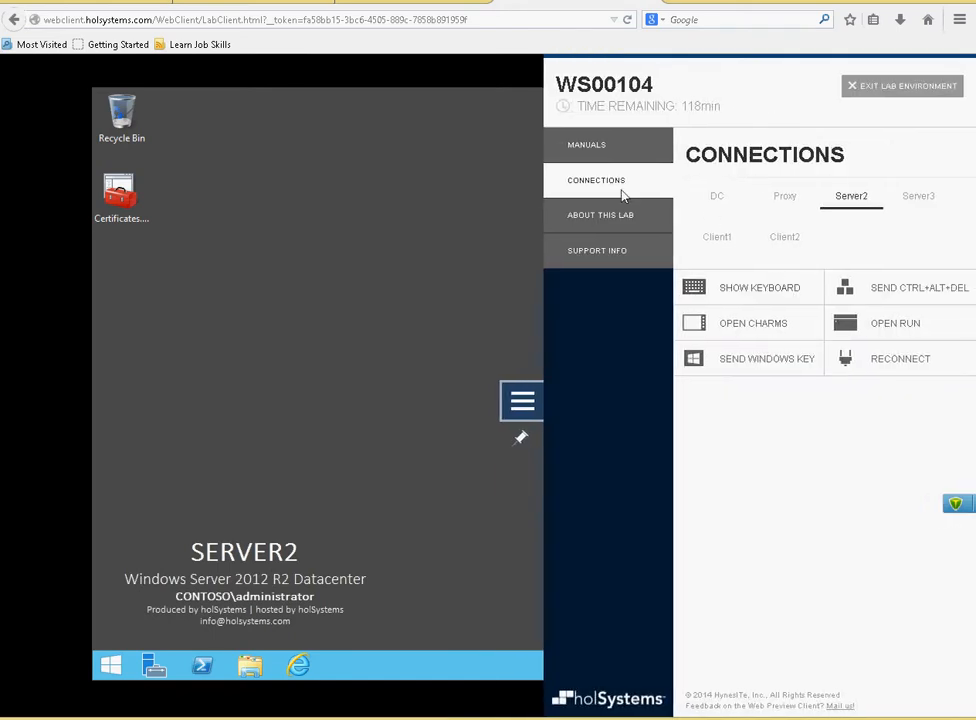
click(717, 198)
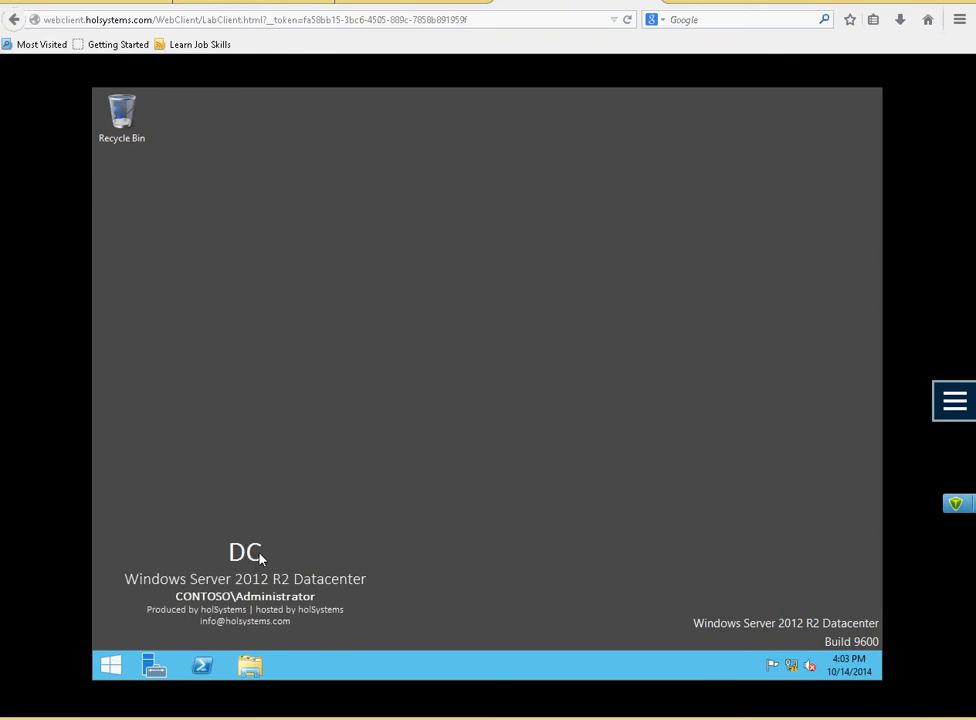
Open the DNS console from Server Manager on DC and maximize it.
click(152, 668)
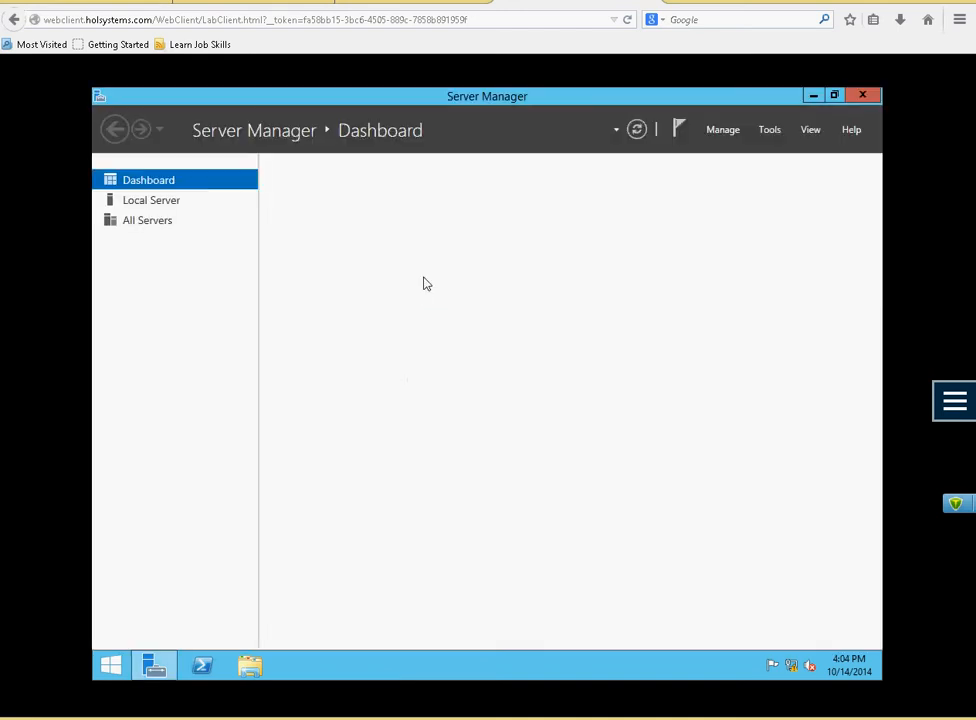
click(768, 132)
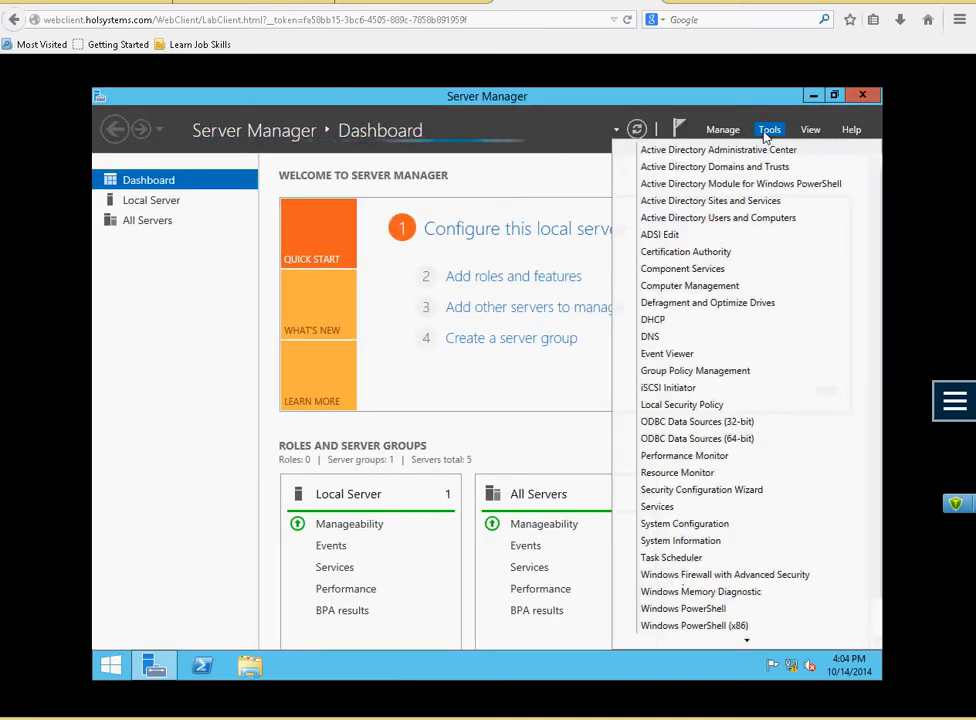
click(676, 339)
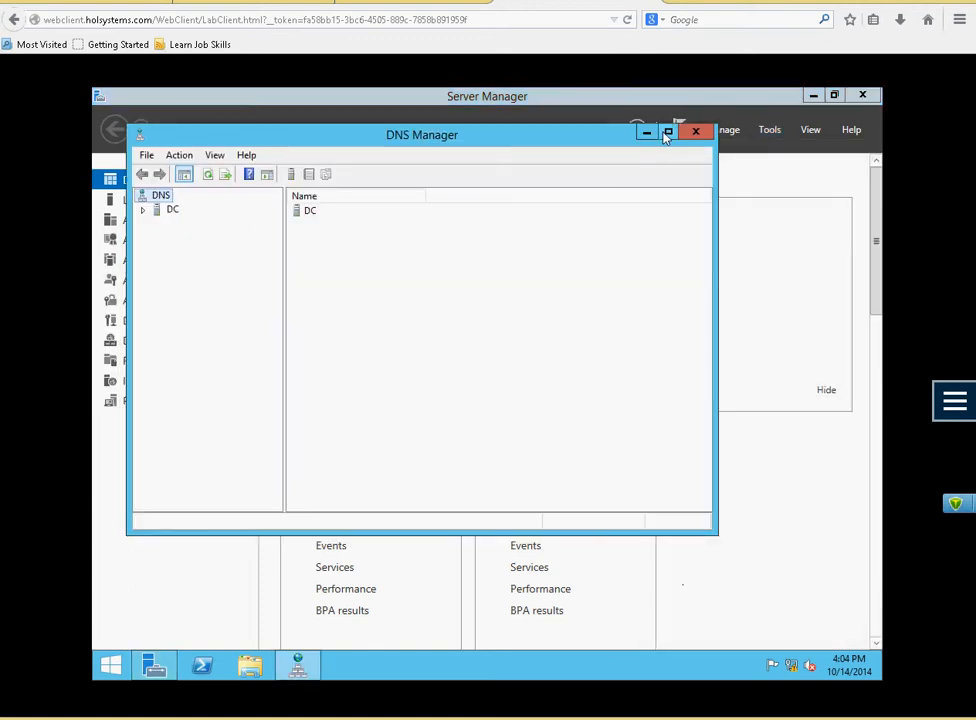
click(668, 131)
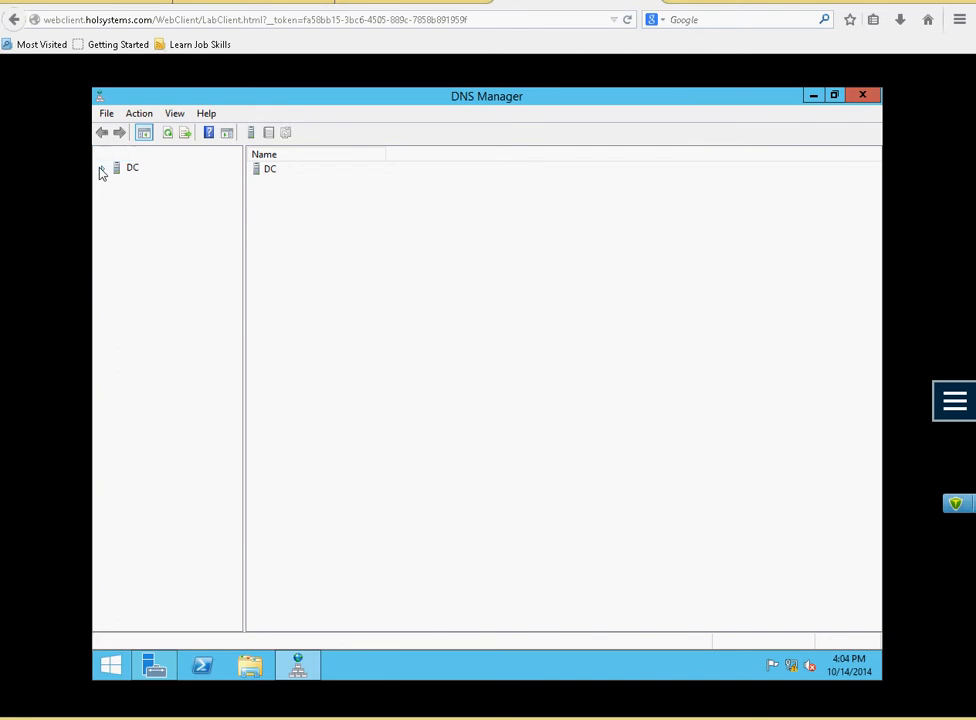
Open the contoso.com forward lookup zone under DC and select the Server2 host record.
click(102, 168)
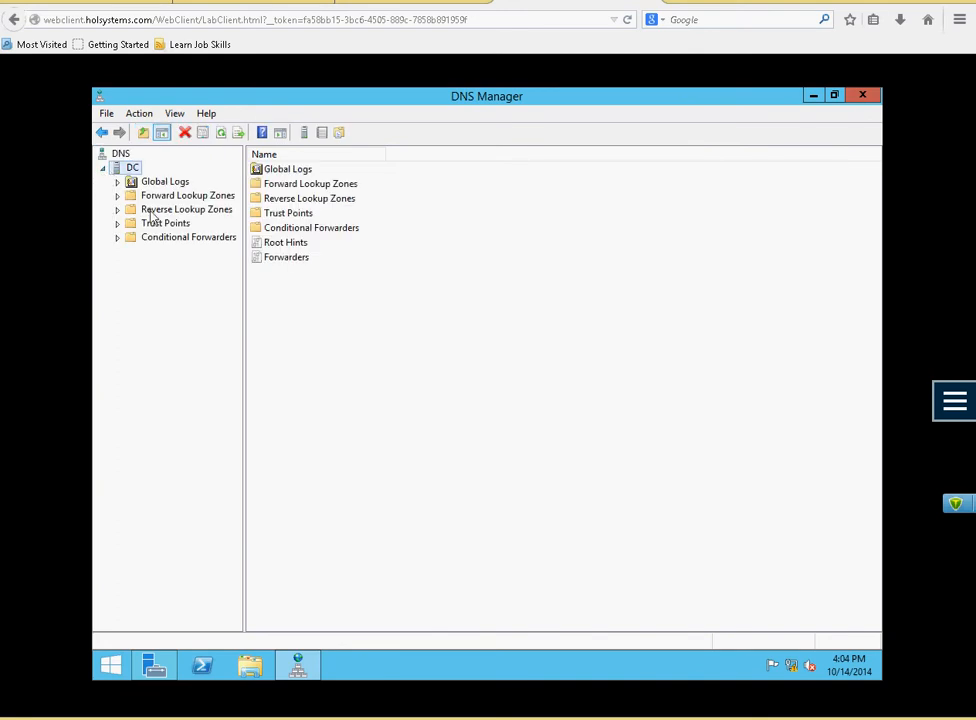
double_click(155, 196)
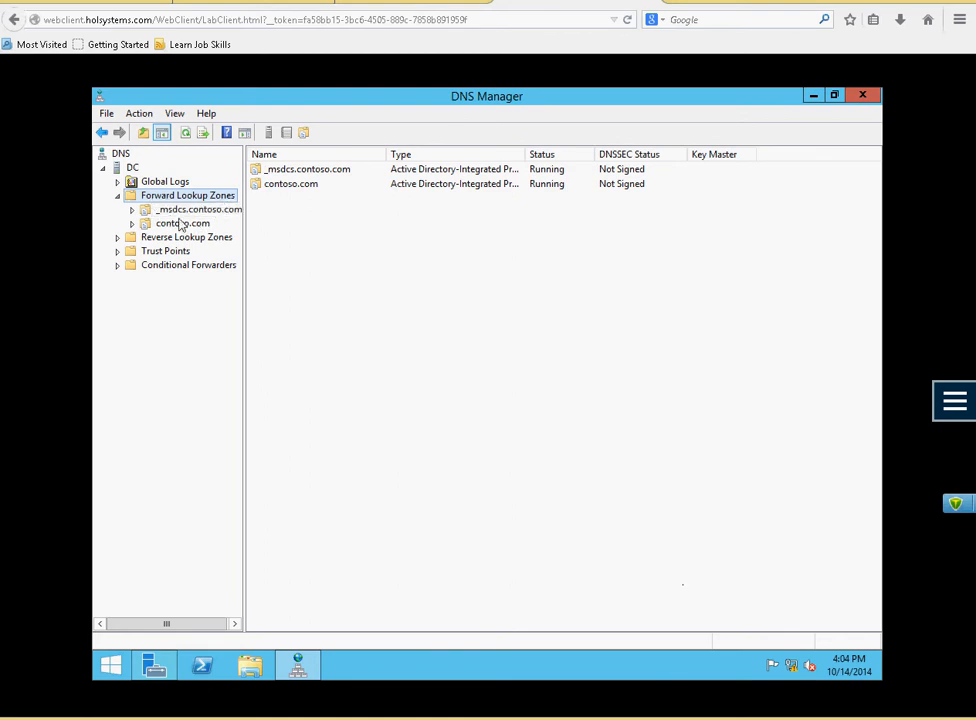
click(172, 224)
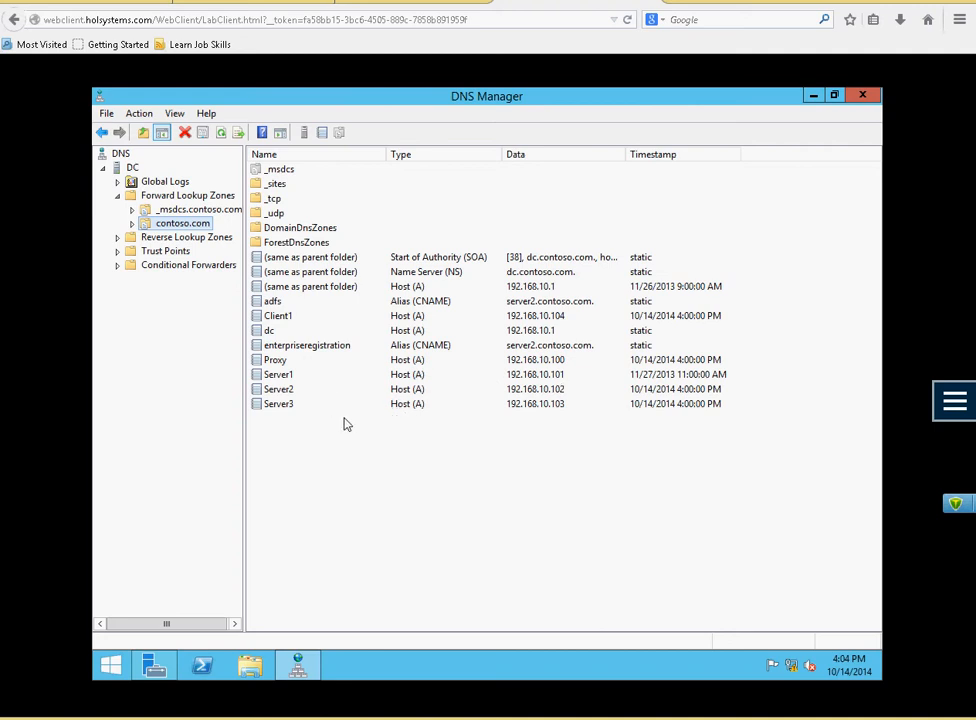
click(272, 374)
click(272, 389)
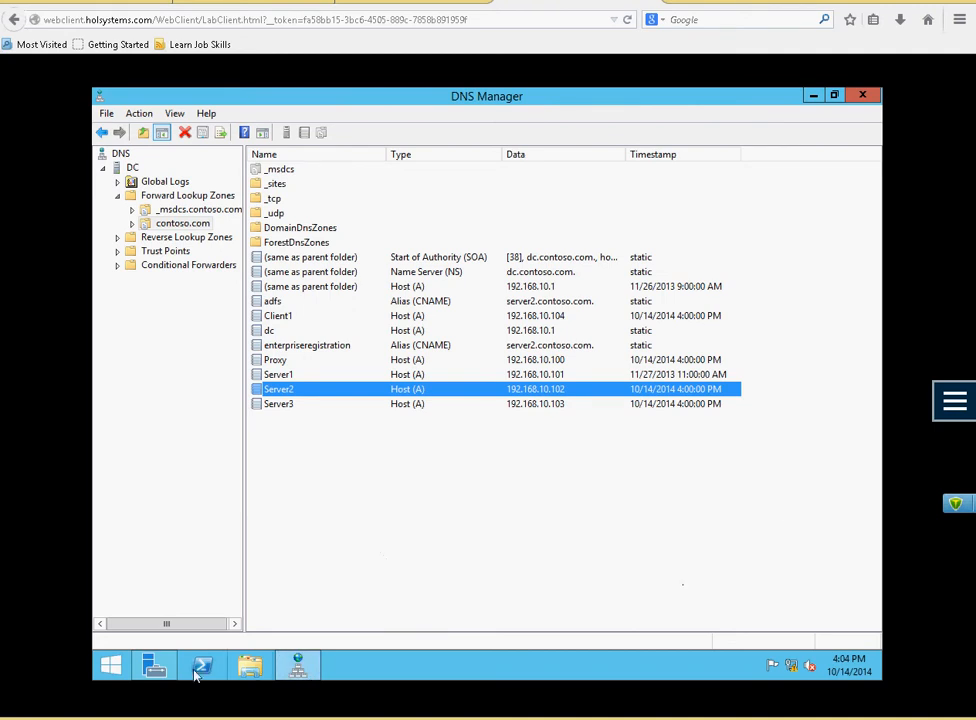
Launch Internet Explorer on DC and postpone its initial setup.
click(110, 667)
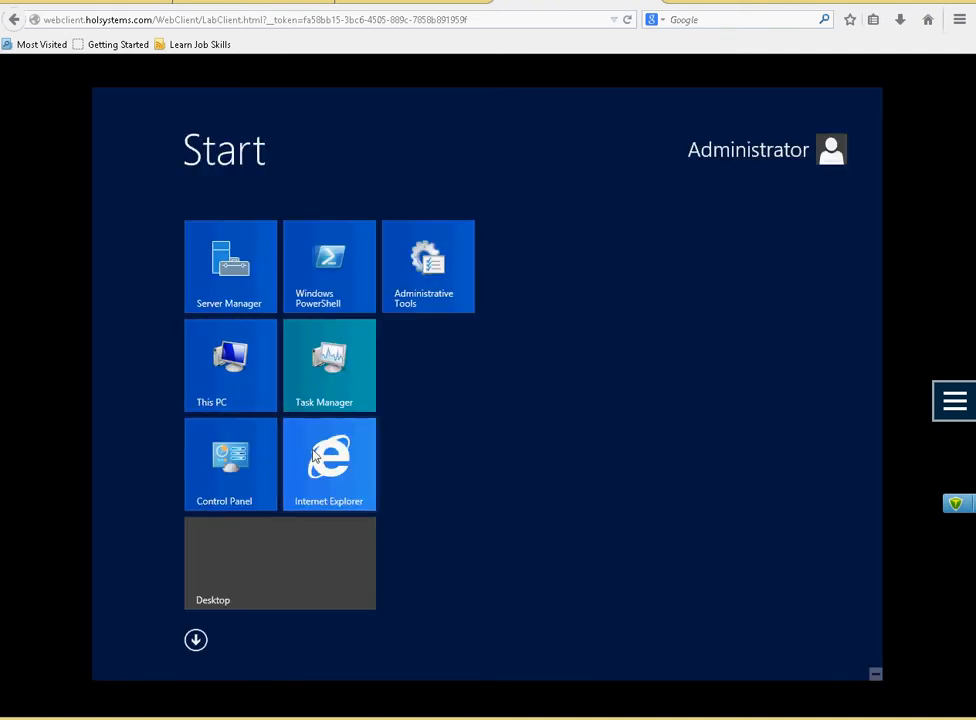
click(315, 455)
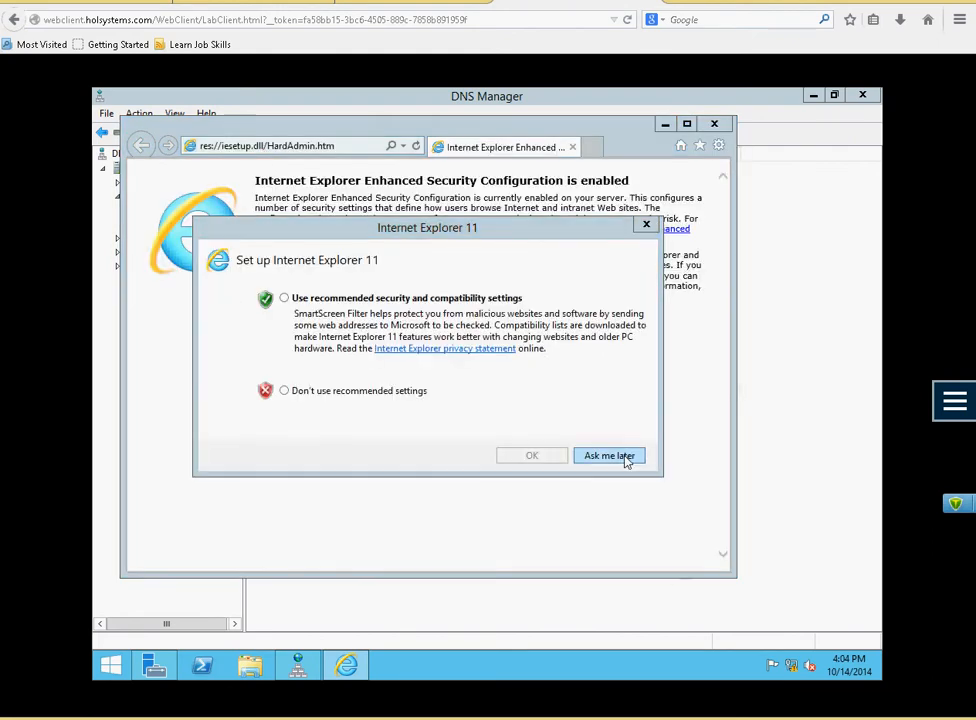
click(609, 455)
Try to browse to helpdesk.contoso.com in Internet Explorer.
click(352, 145)
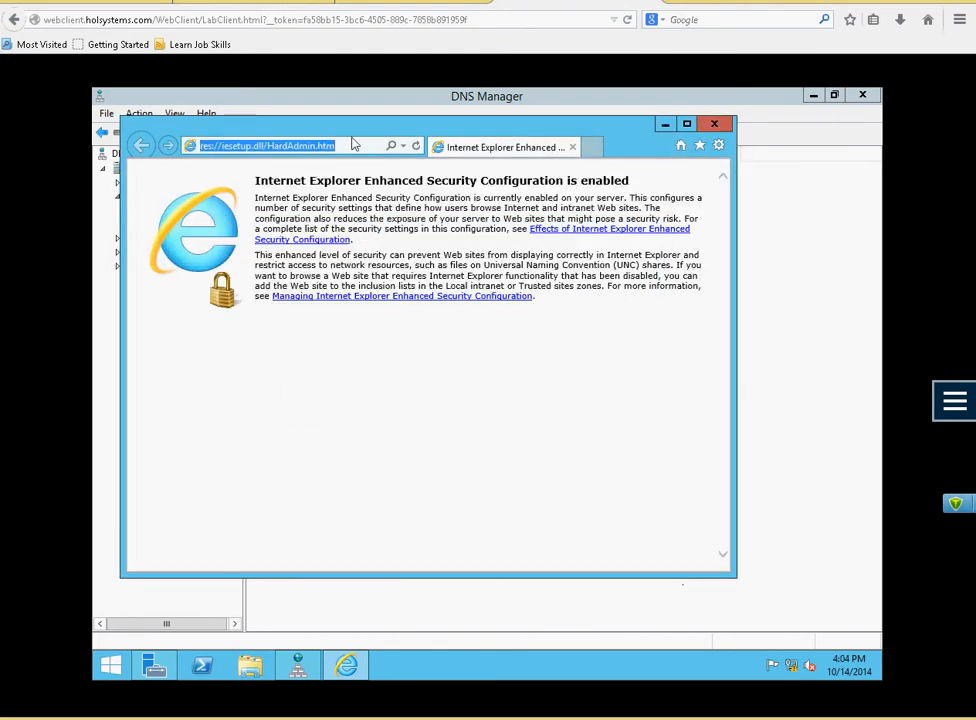
text(helpdesk)
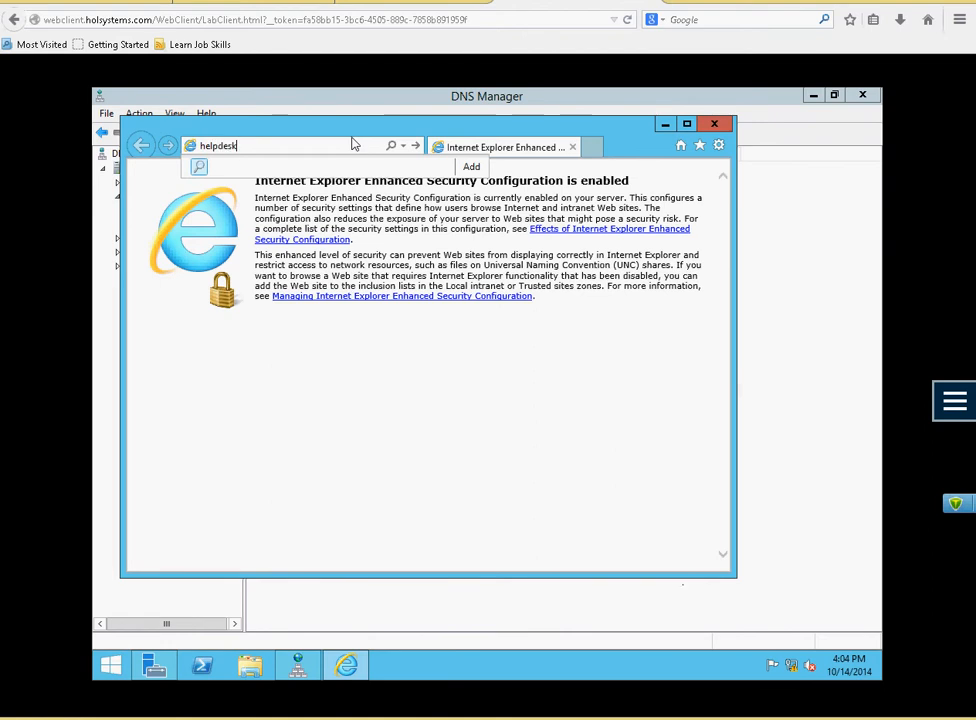
text(.contoso.com)
key(Return)
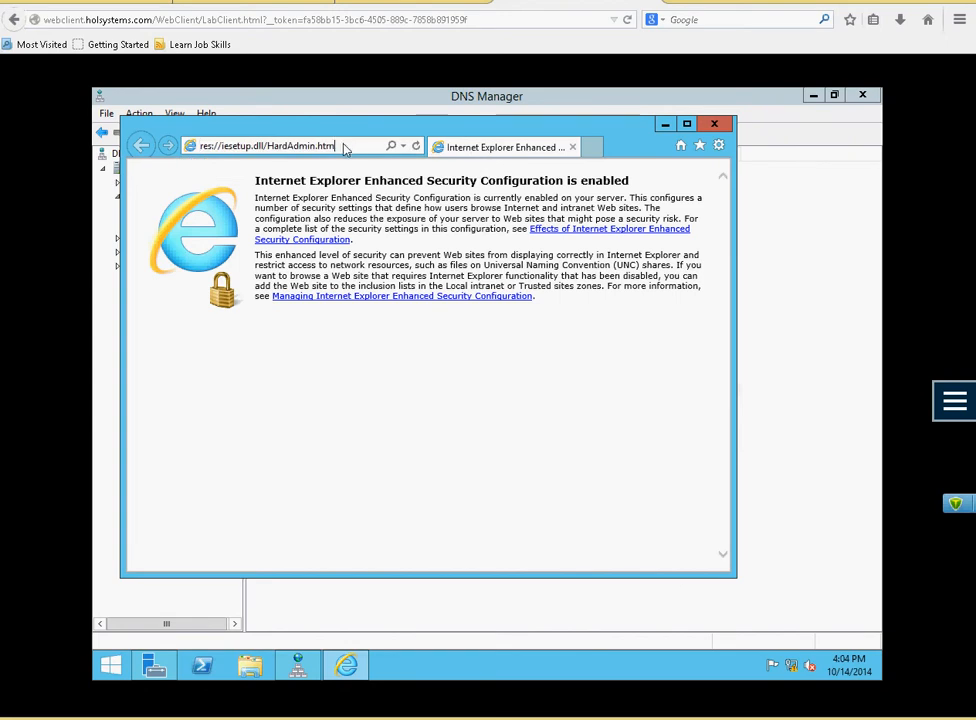
Test the web server on Server2 by browsing to server2.contoso.com.
key(alt+d)
text(server)
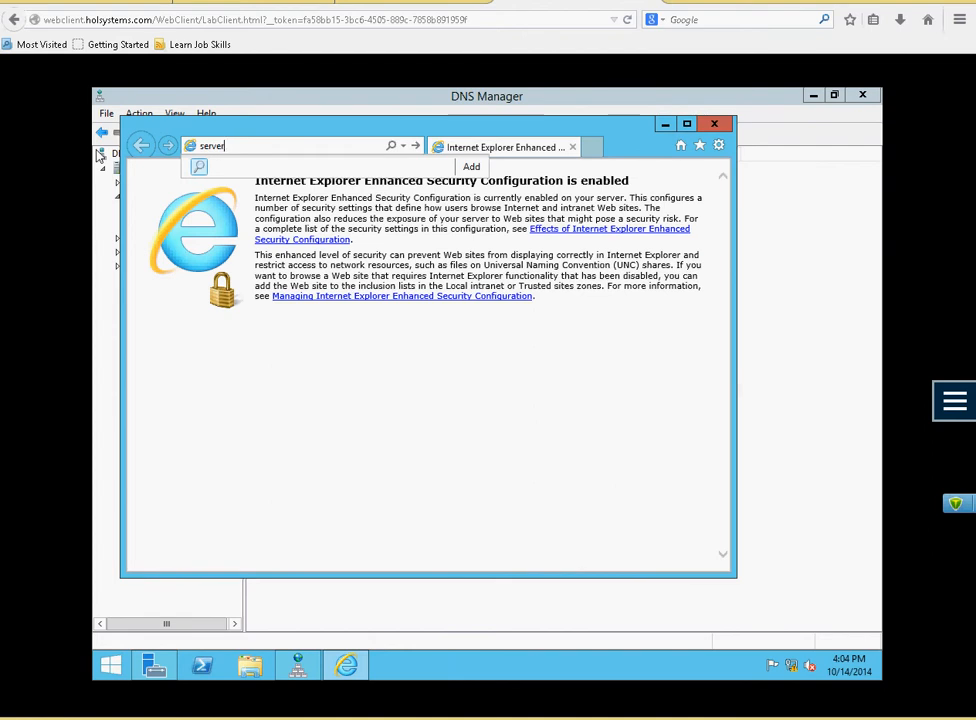
text(2.contoso.com)
key(Return)
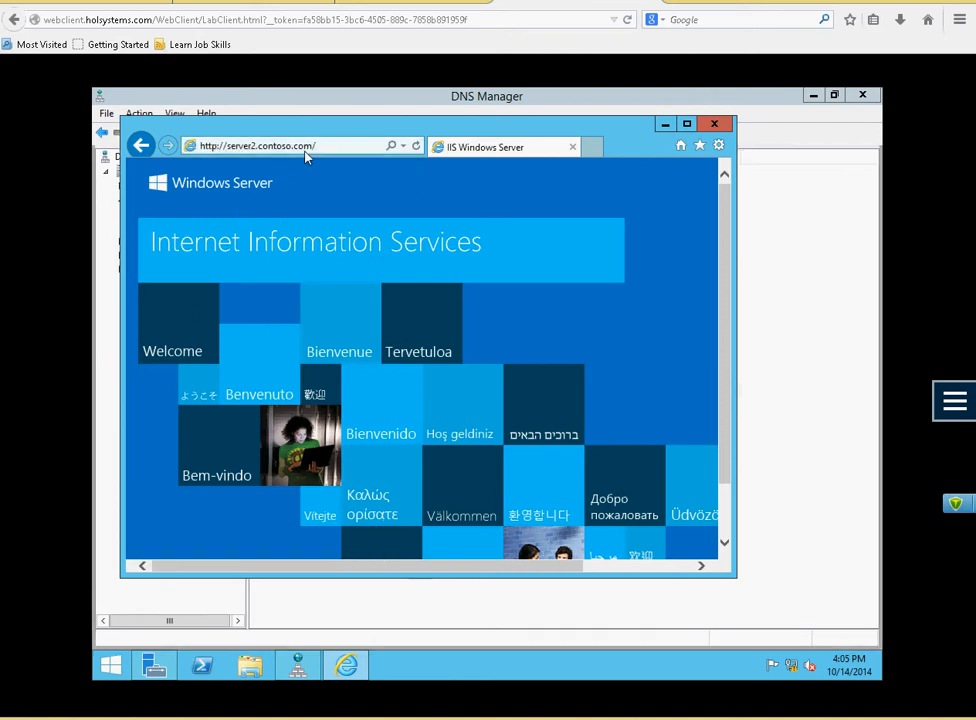
Move the Internet Explorer window aside and minimize it to return to DNS Manager.
click(252, 146)
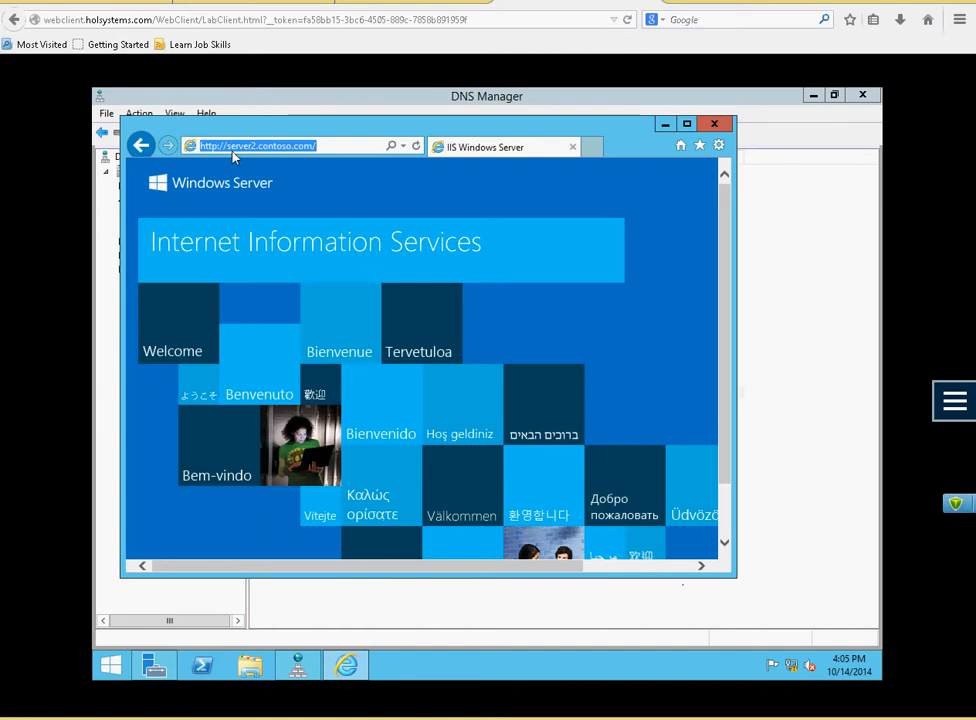
drag(272, 131, 324, 235)
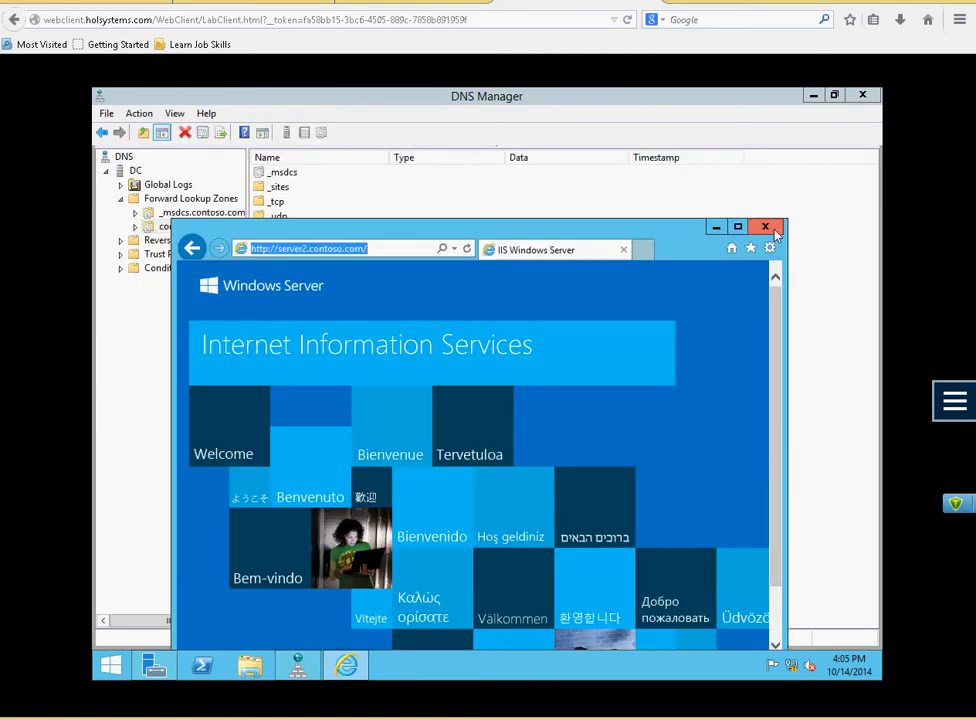
click(713, 229)
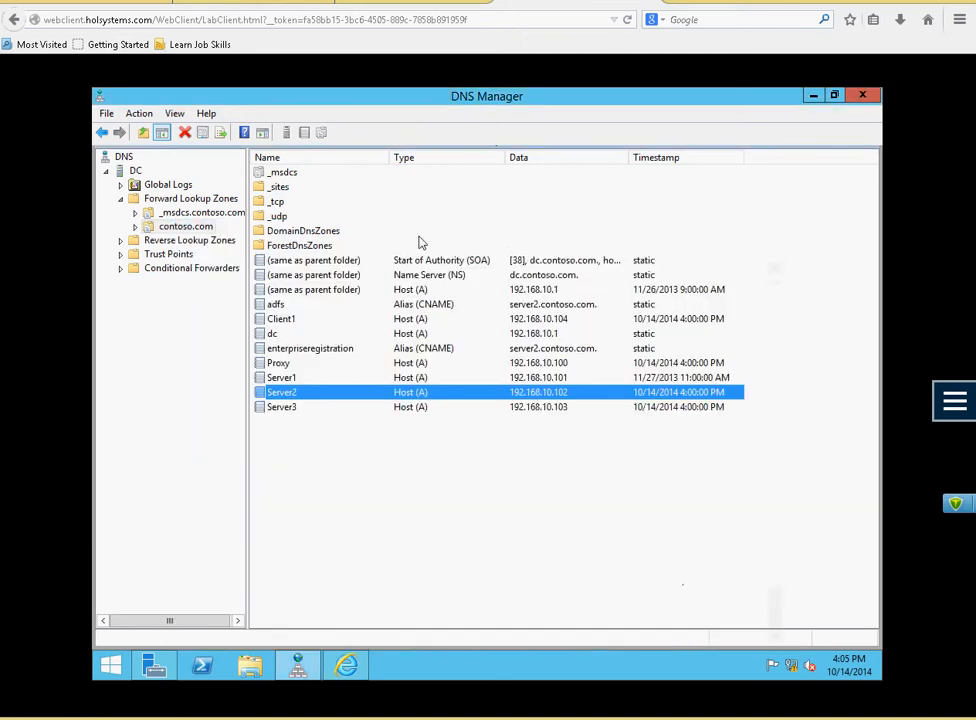
right_click(158, 200)
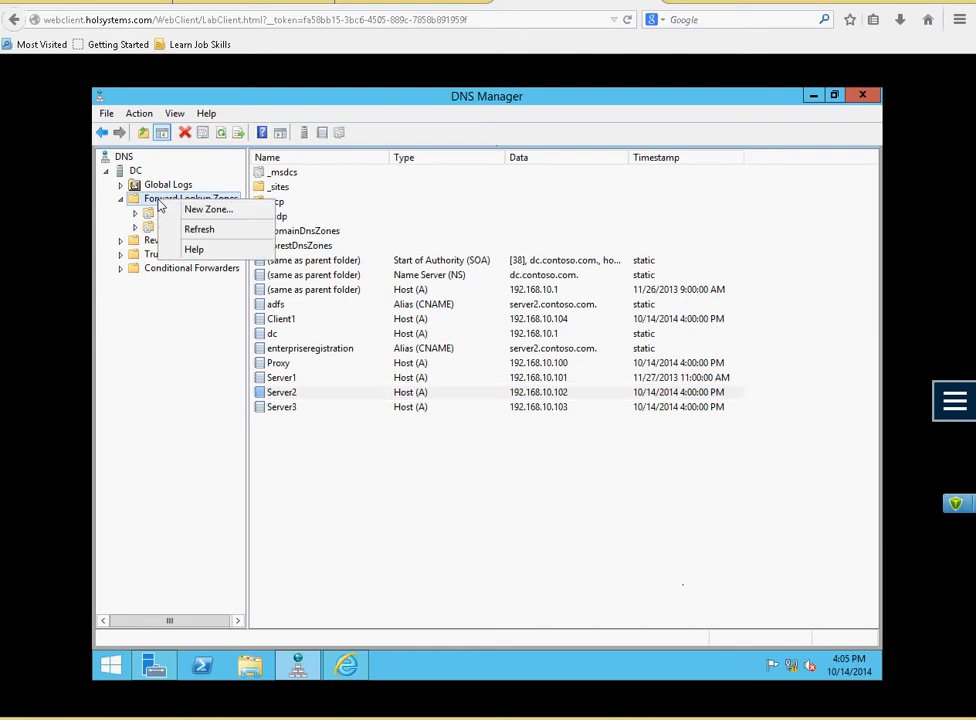
click(132, 172)
right_click(125, 173)
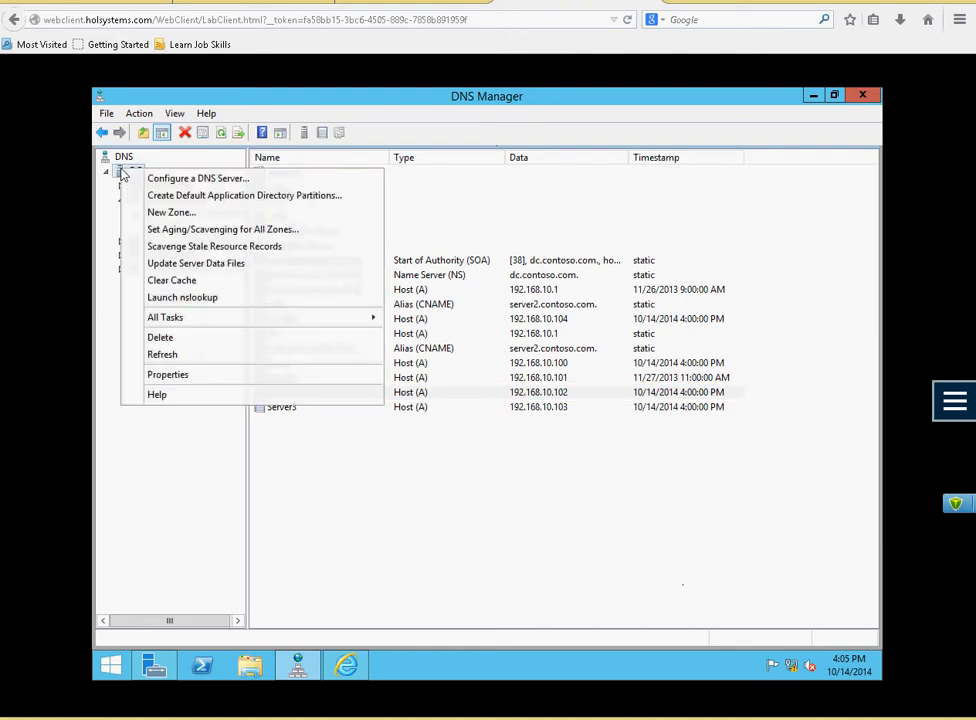
click(103, 259)
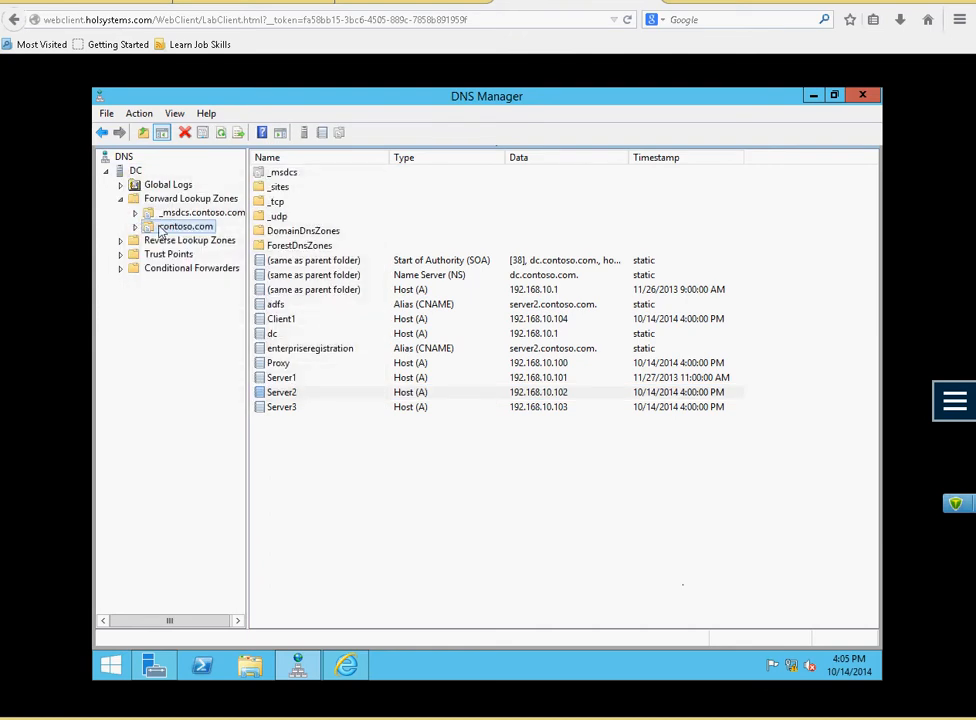
Start a new alias (CNAME) record in the contoso.com zone and enter the person-based alias name.
right_click(192, 229)
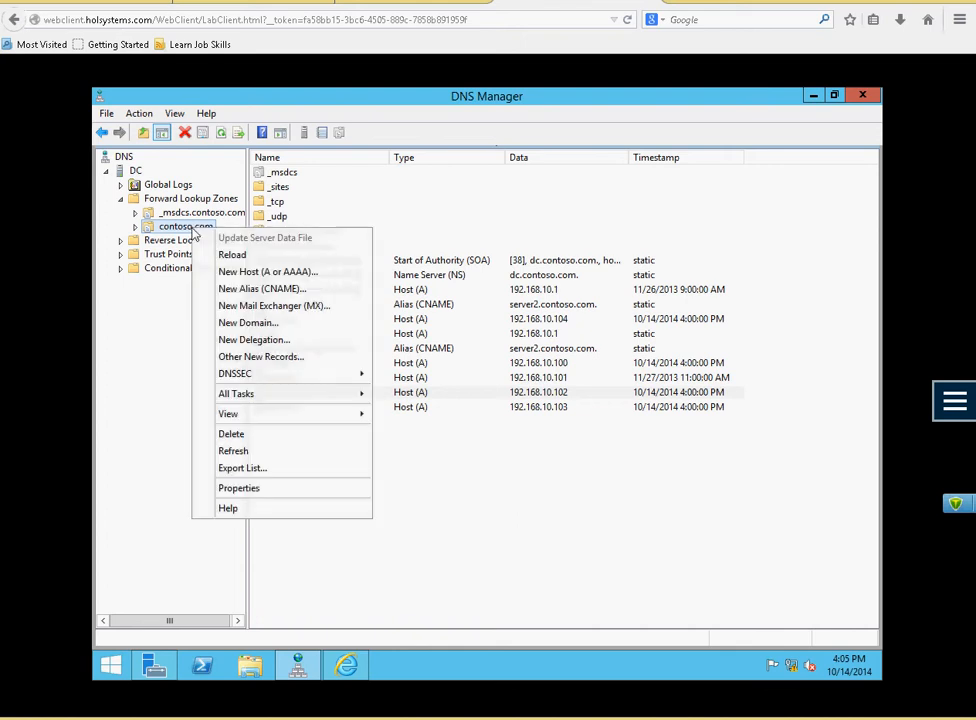
click(255, 291)
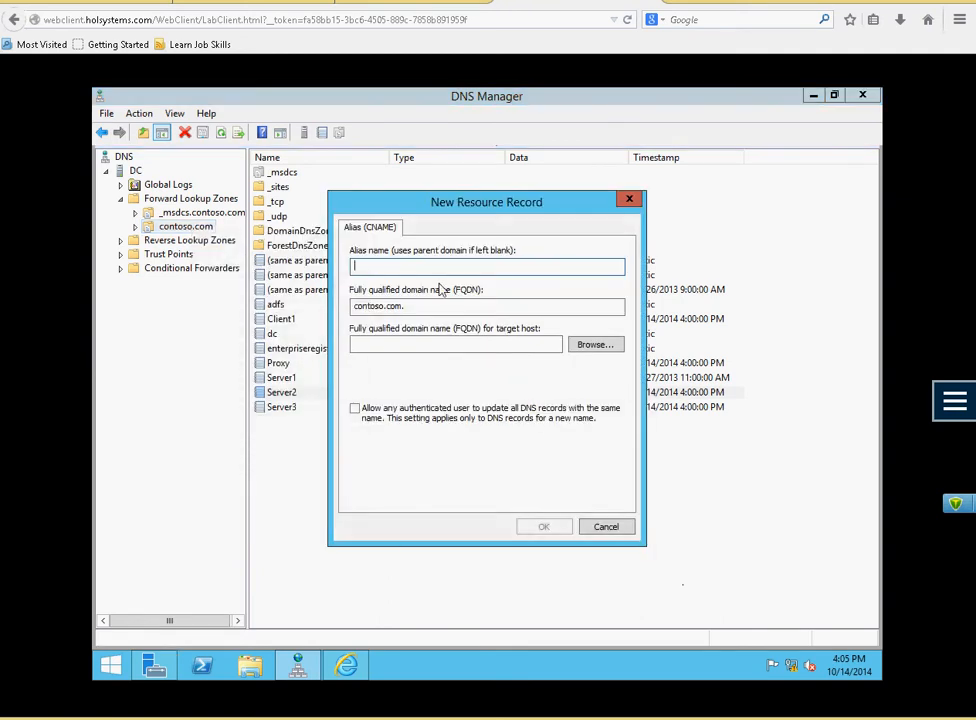
drag(448, 208, 496, 223)
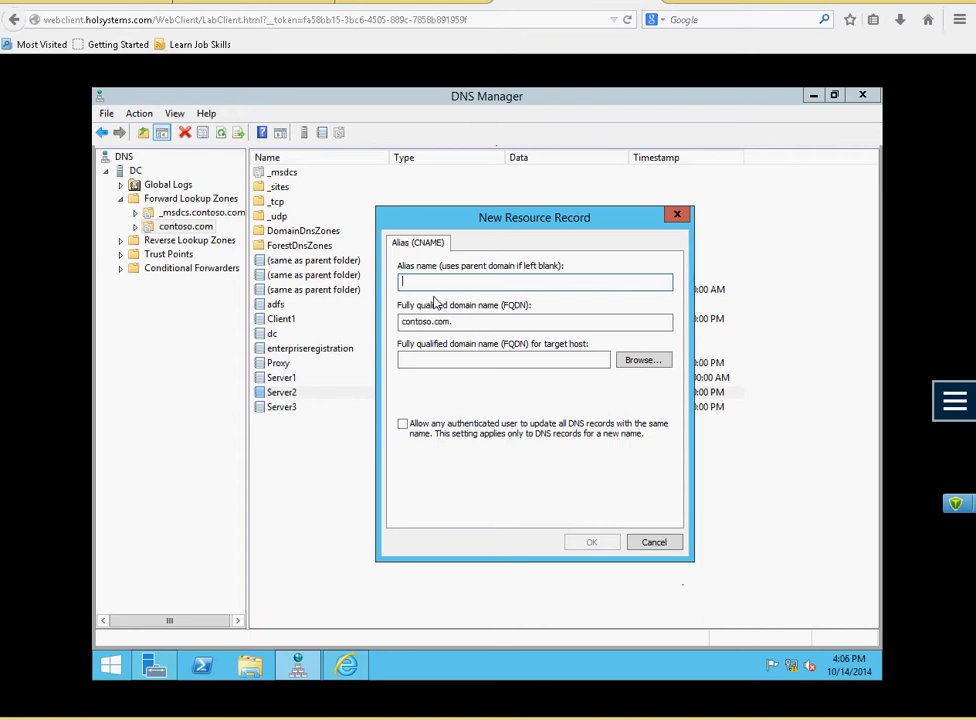
text(d)
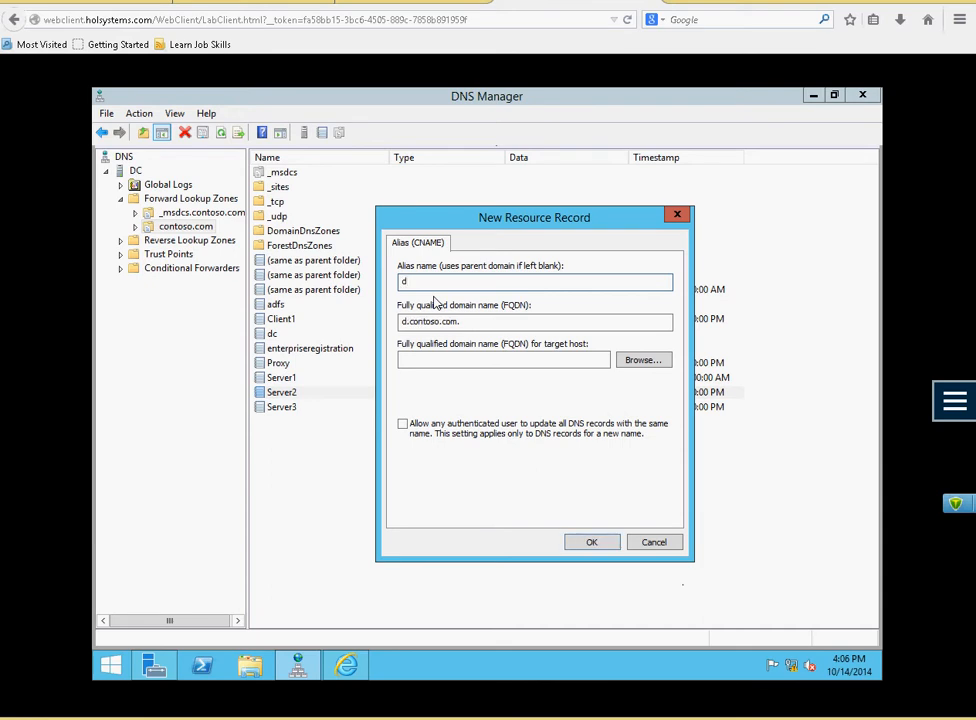
text(khan)
Set the alias's target host to server2.contoso.com, create the record and select it in the zone.
click(468, 364)
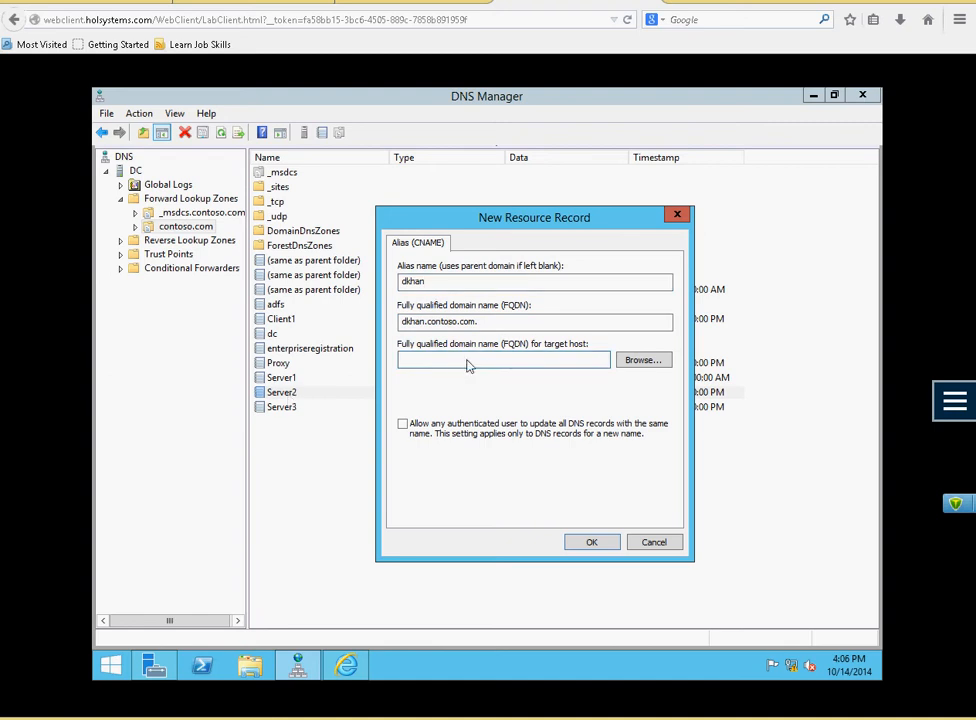
text(ser)
text(cons)
text(ontoso.com)
click(592, 542)
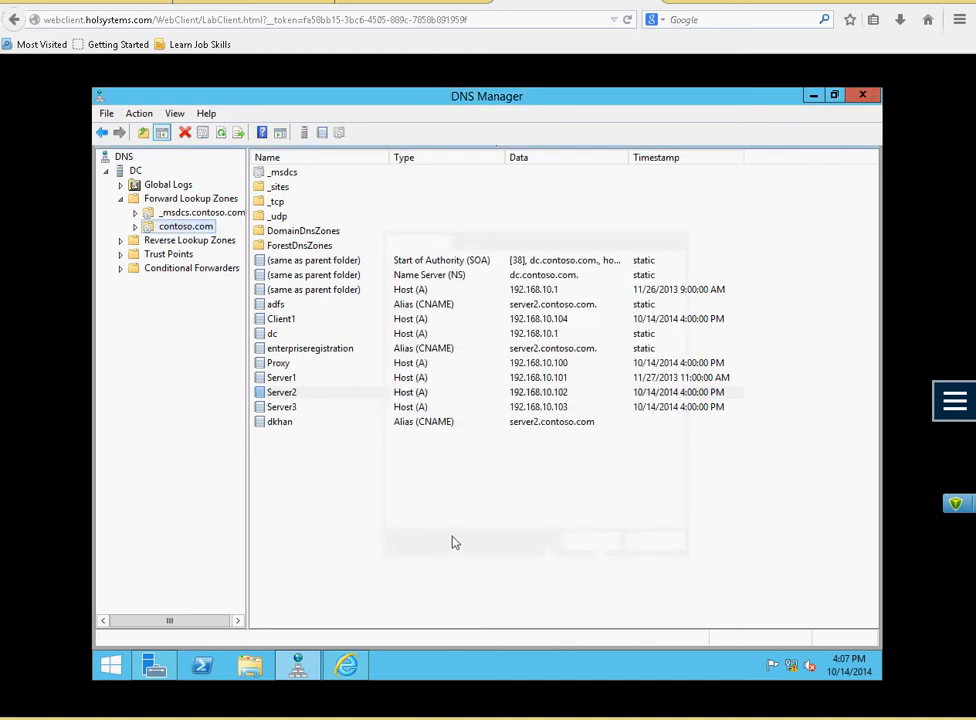
click(293, 427)
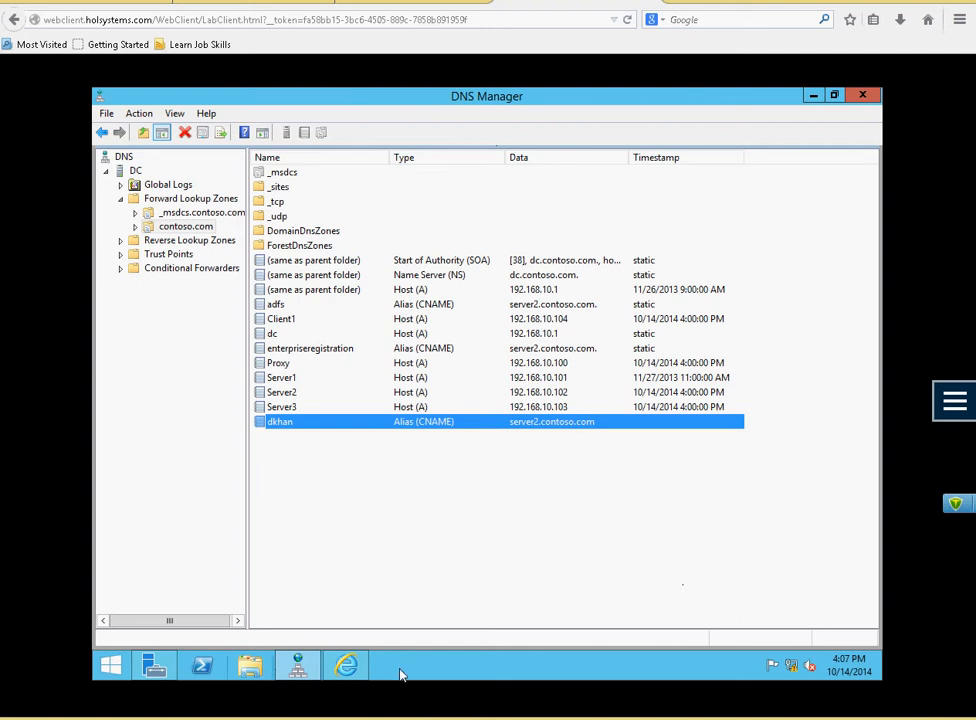
Test the new alias on DC by browsing to its contoso.com address in Internet Explorer.
click(345, 663)
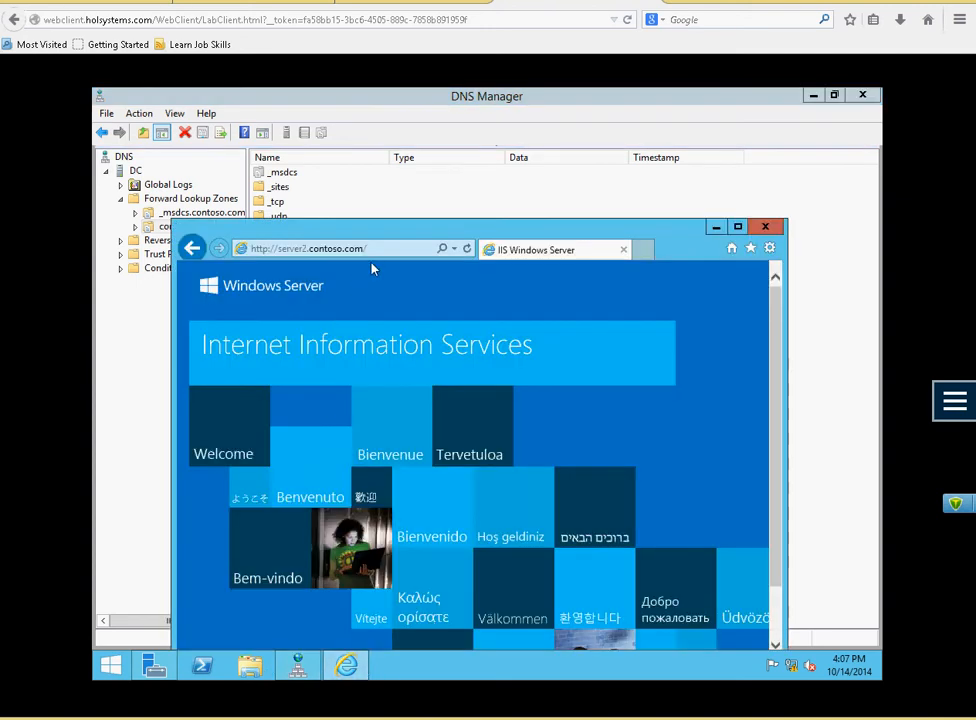
click(378, 249)
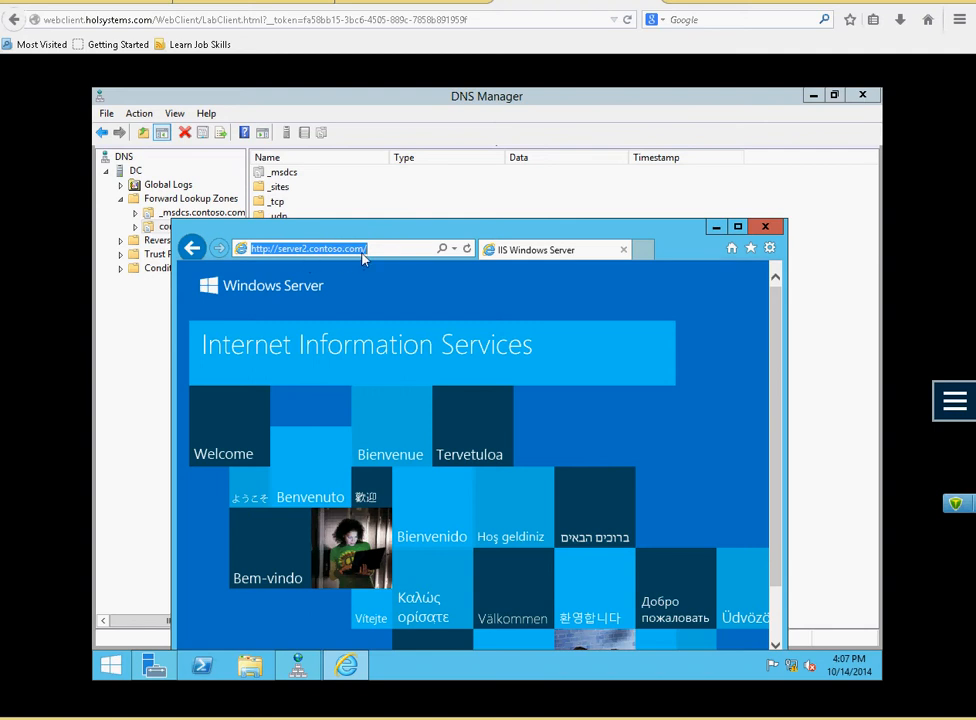
drag(307, 250, 280, 255)
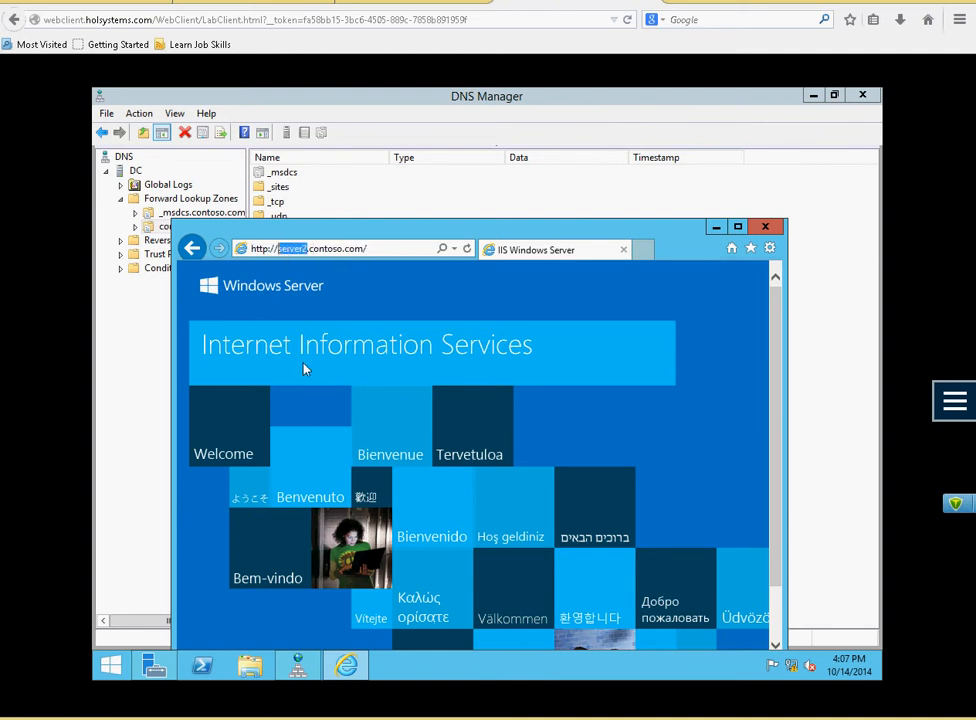
text(dkhan)
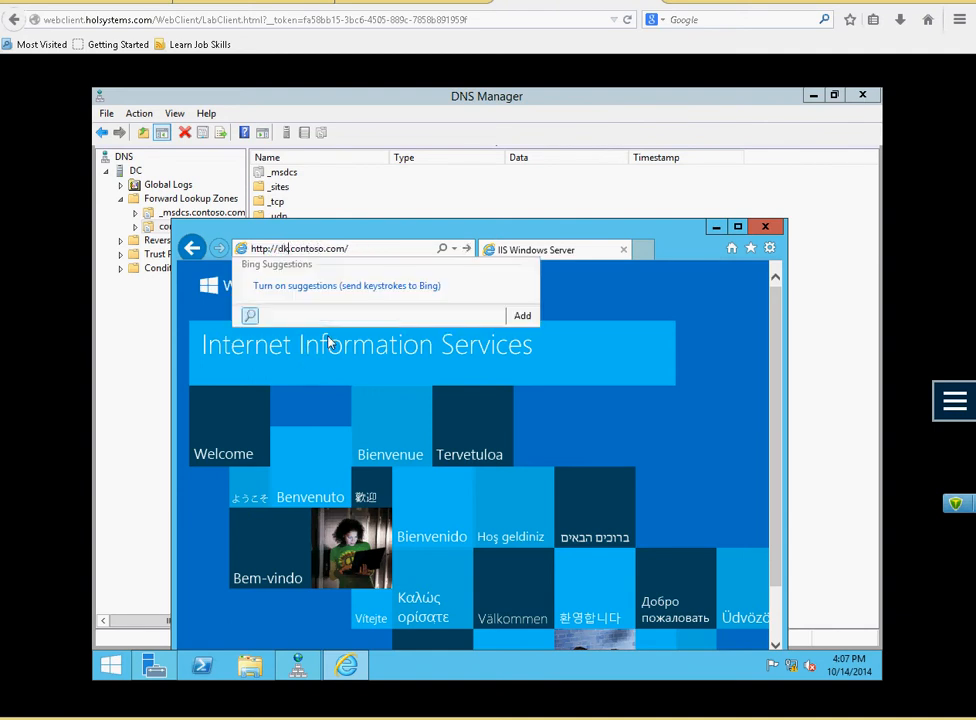
key(Return)
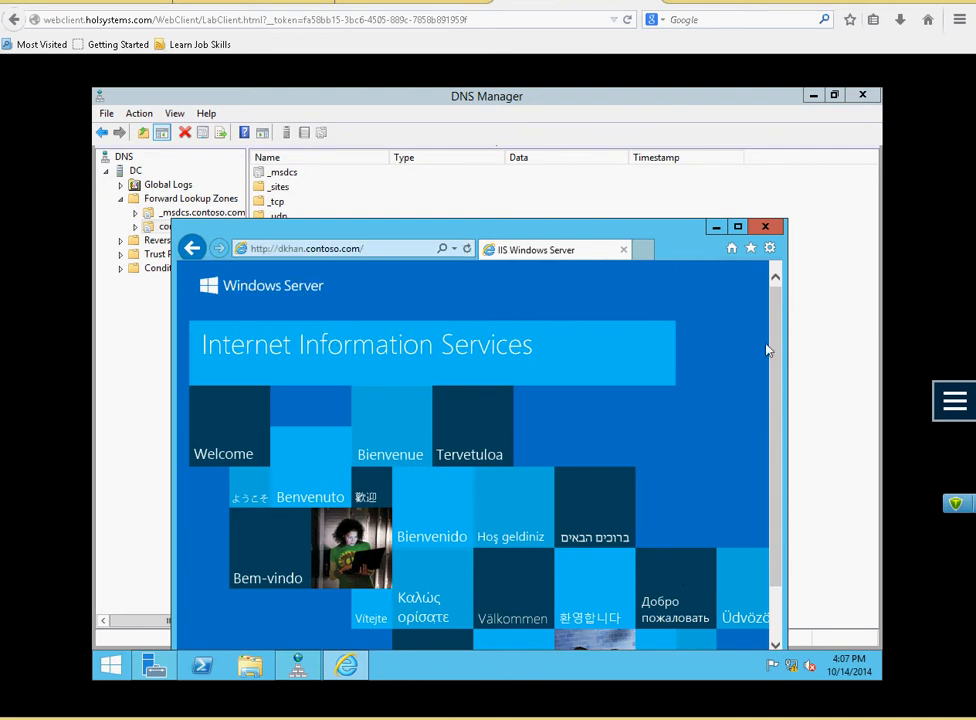
Switch to Client2, try to browse to the new alias's contoso.com address in Internet Explorer, and close the browser.
click(948, 400)
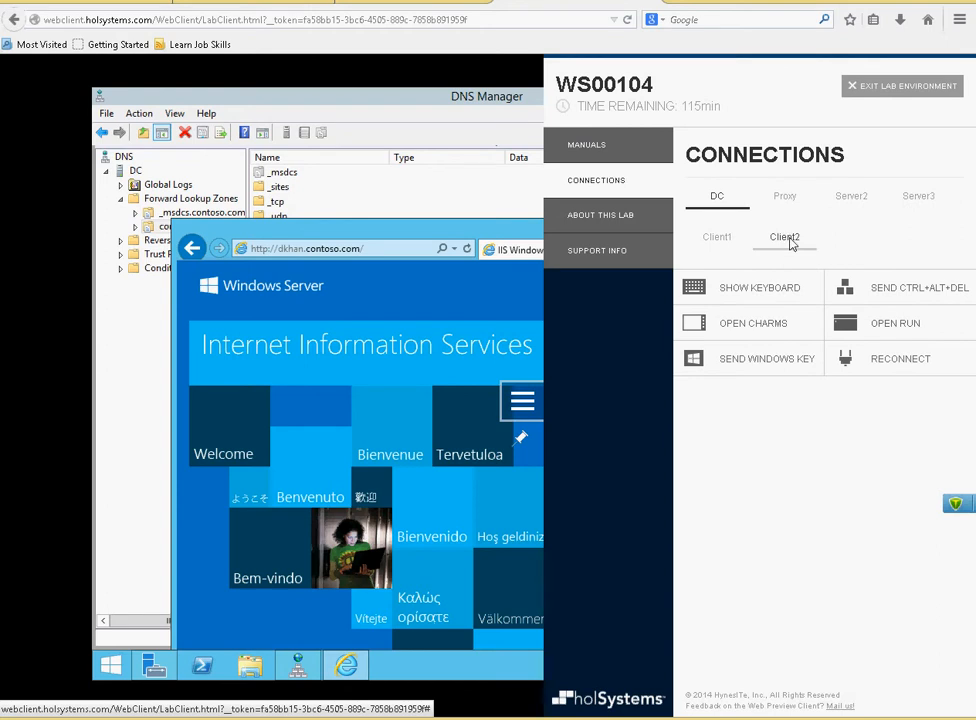
click(787, 236)
click(154, 665)
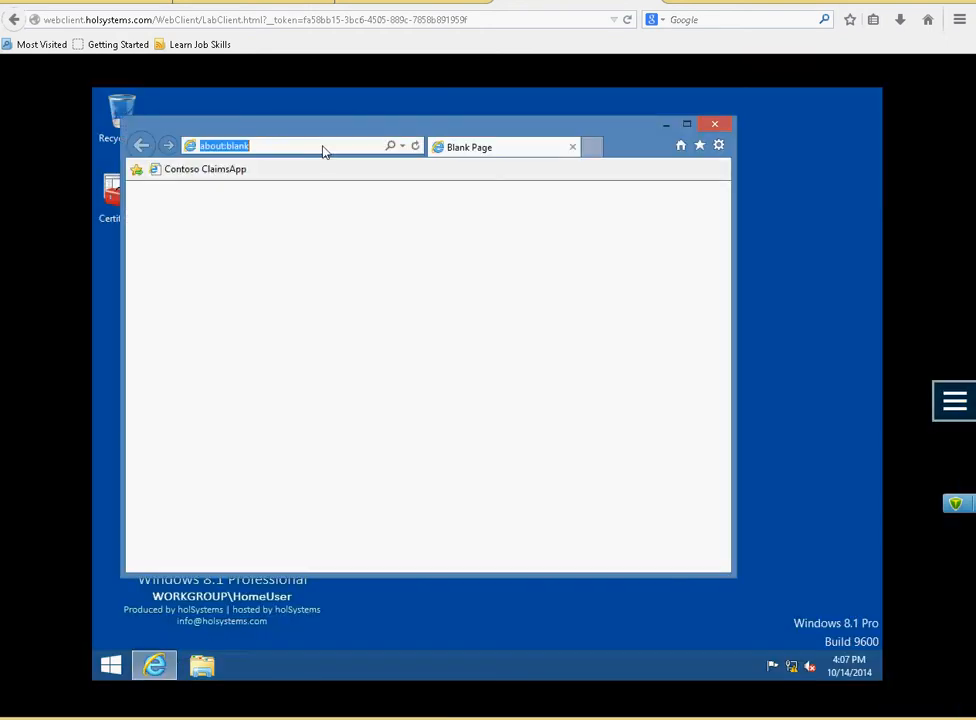
click(322, 150)
click(185, 146)
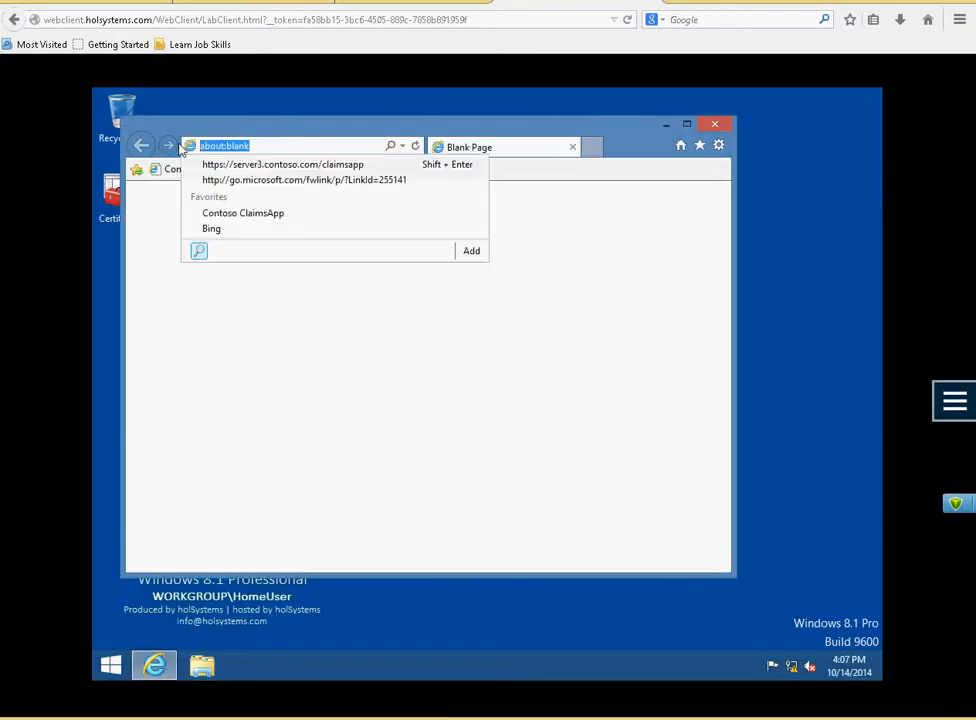
text(dkhan.)
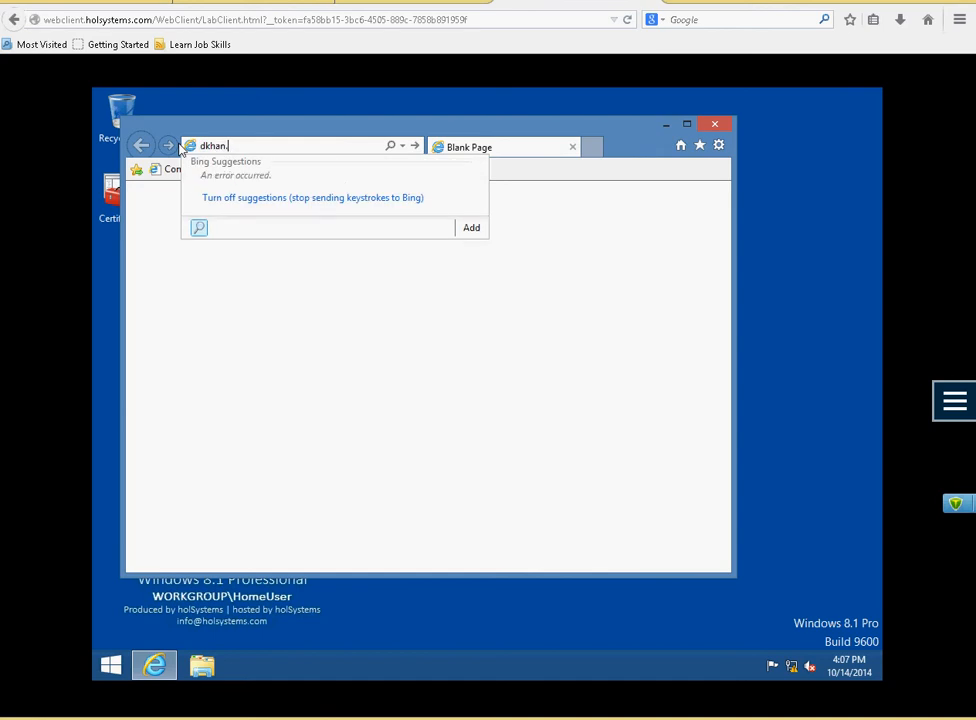
text(contoso.com)
key(Return)
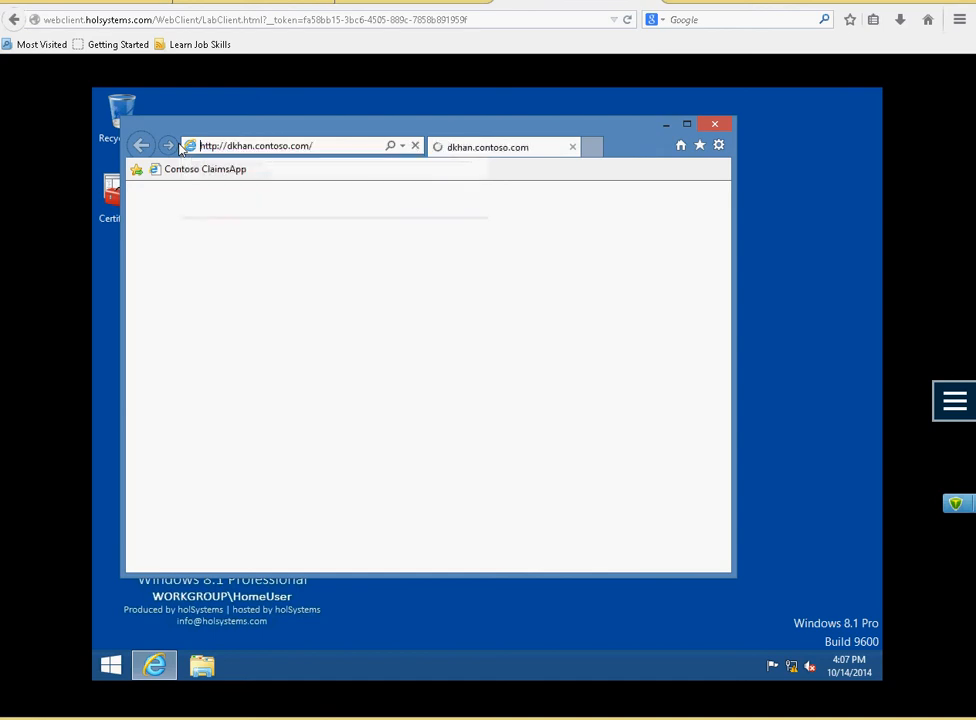
click(562, 374)
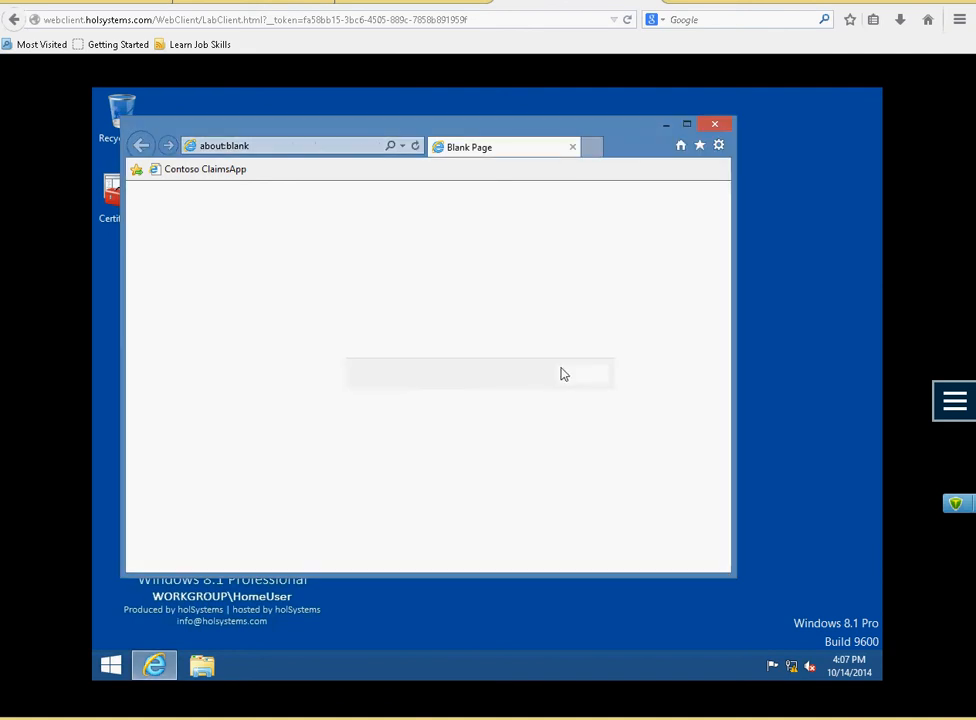
click(731, 132)
Switch to Client1 and test the new alias by browsing to its contoso.com address.
click(955, 400)
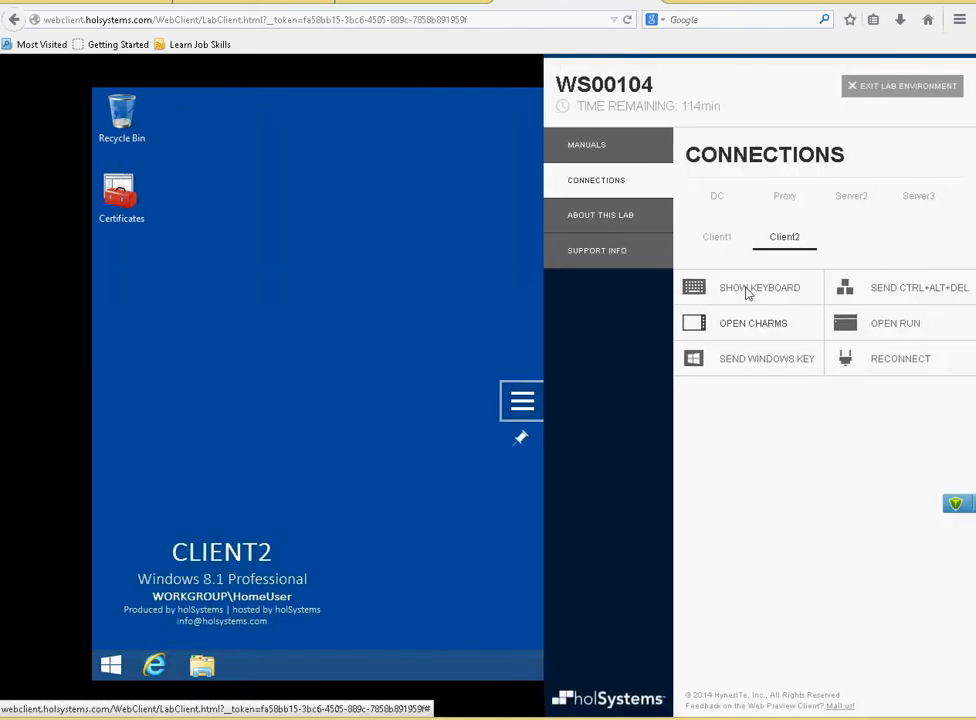
click(717, 237)
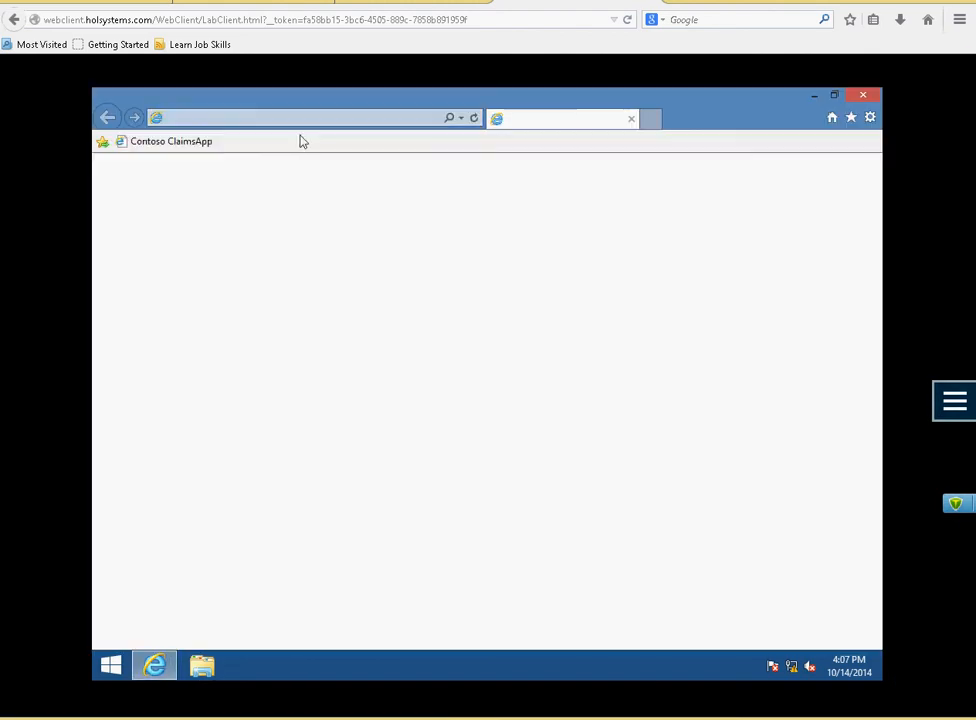
text(d)
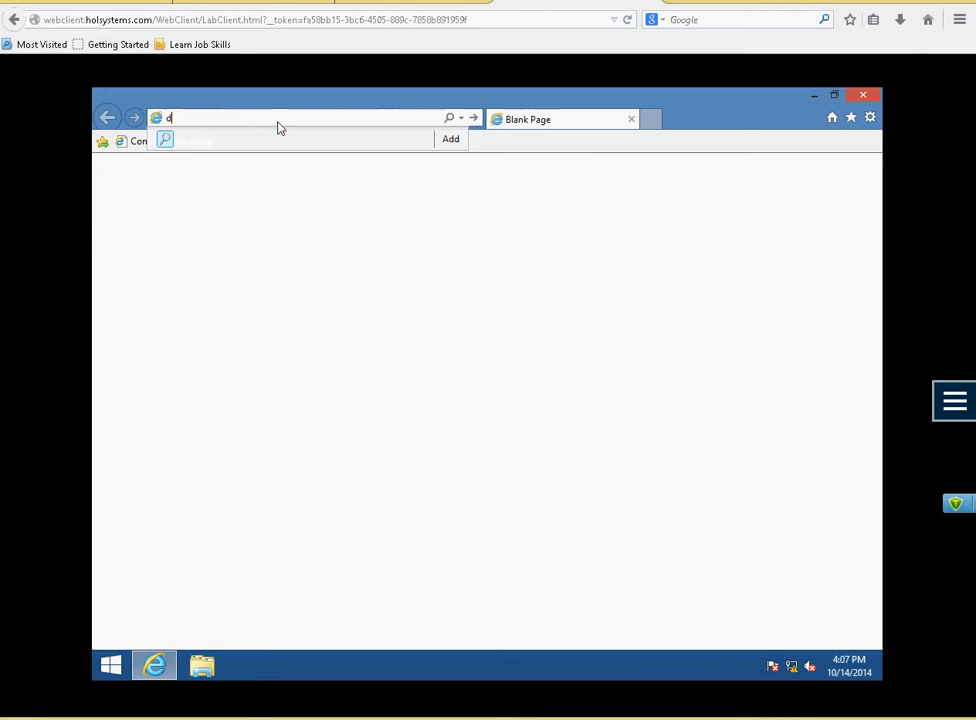
text(khan.)
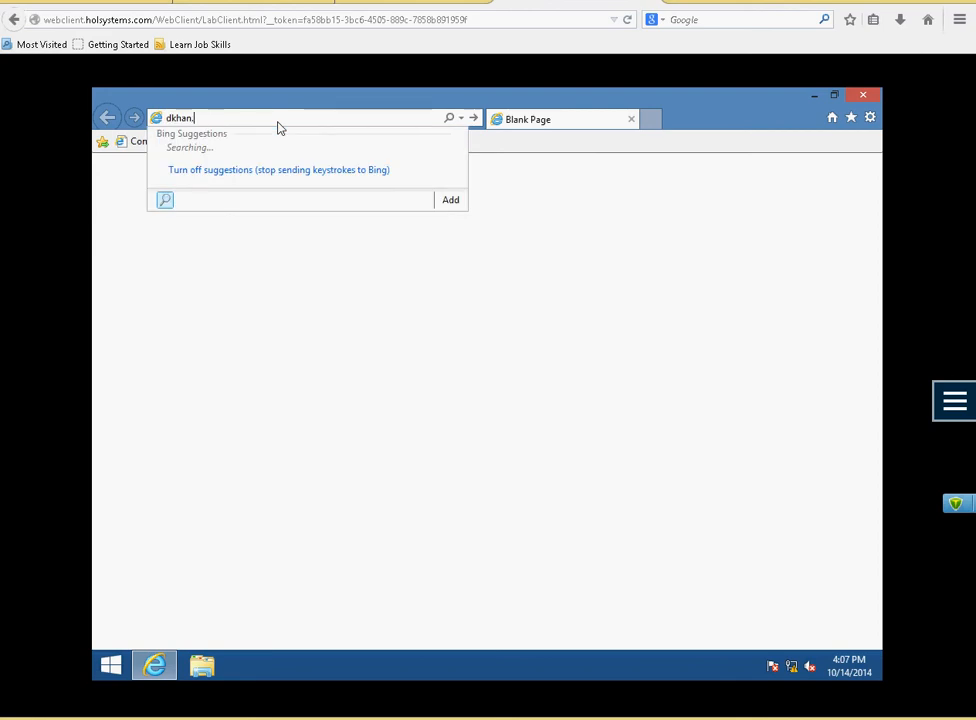
text(contoso.com)
key(Return)
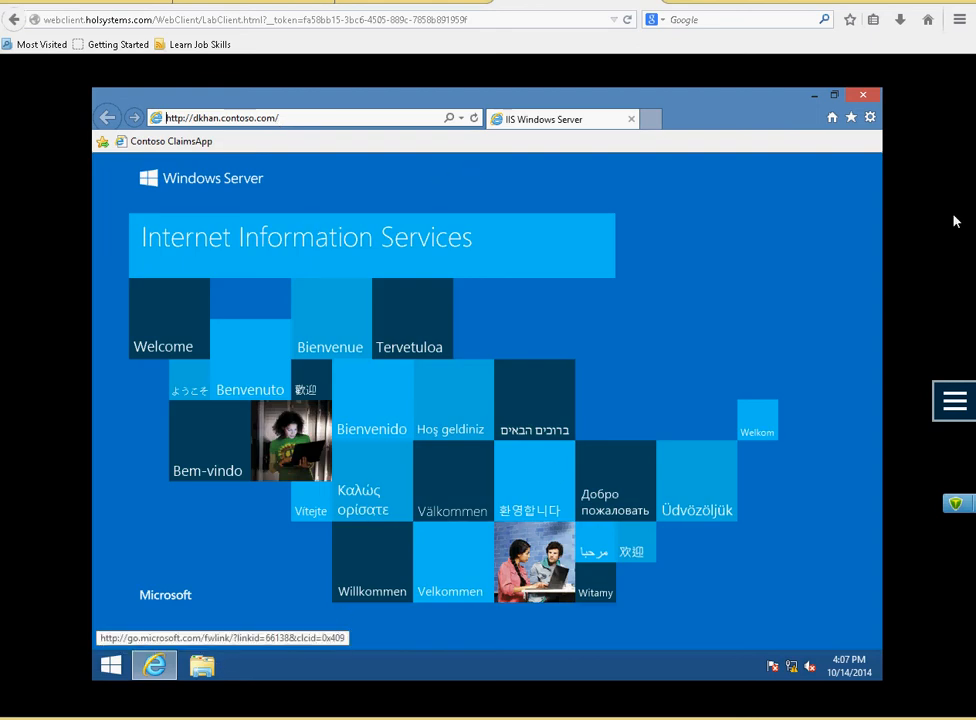
Return to DC, move Internet Explorer aside, and review the Client1 and new alias records in DNS Manager.
click(954, 400)
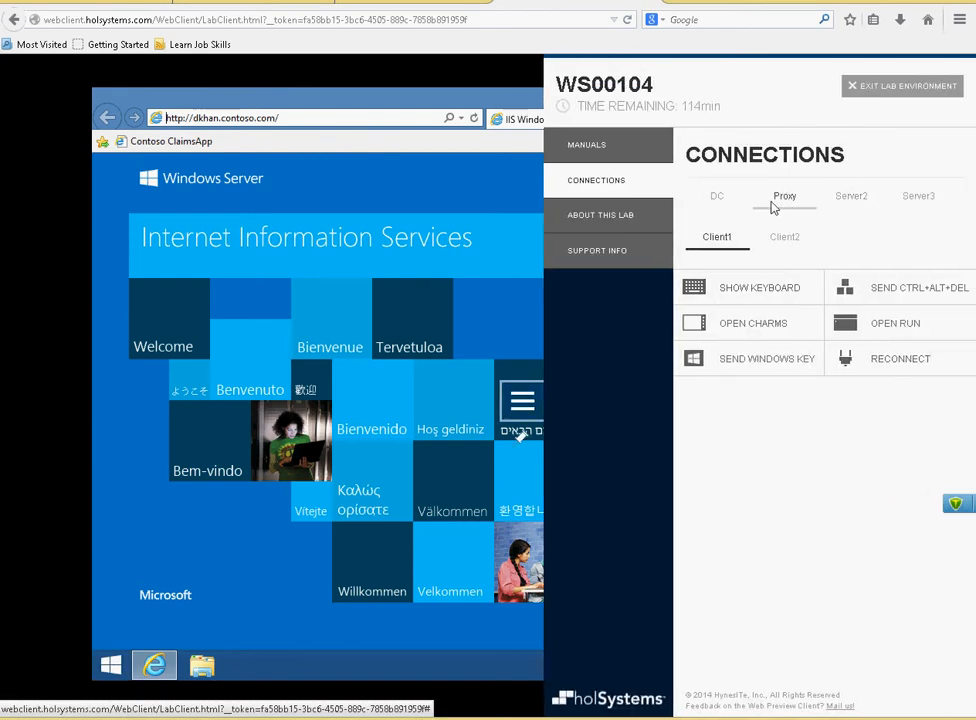
click(716, 197)
drag(324, 229, 617, 502)
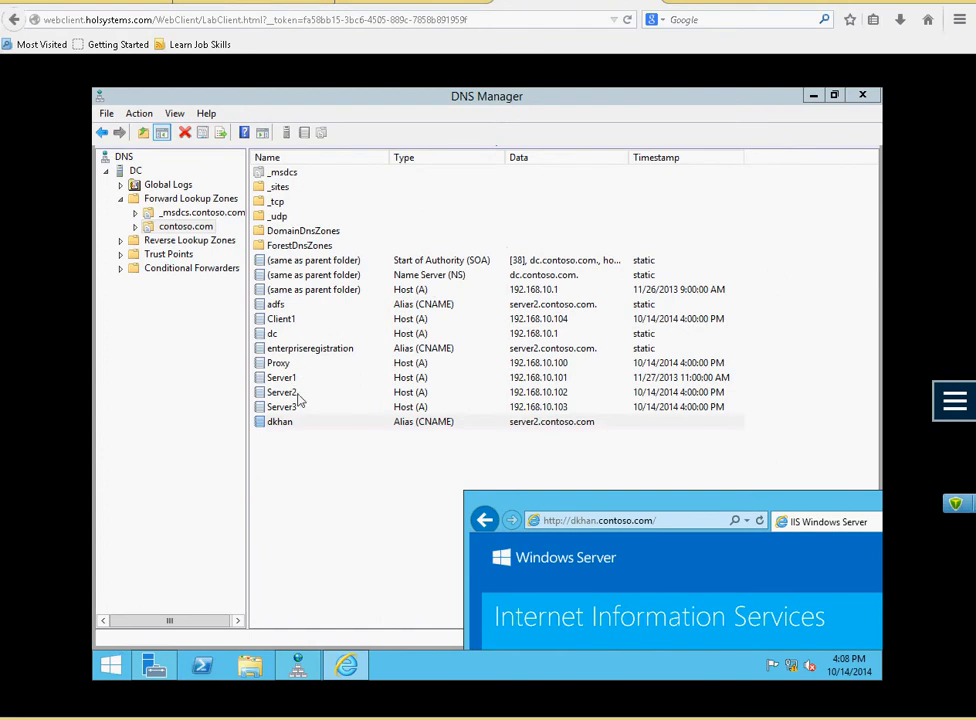
click(285, 320)
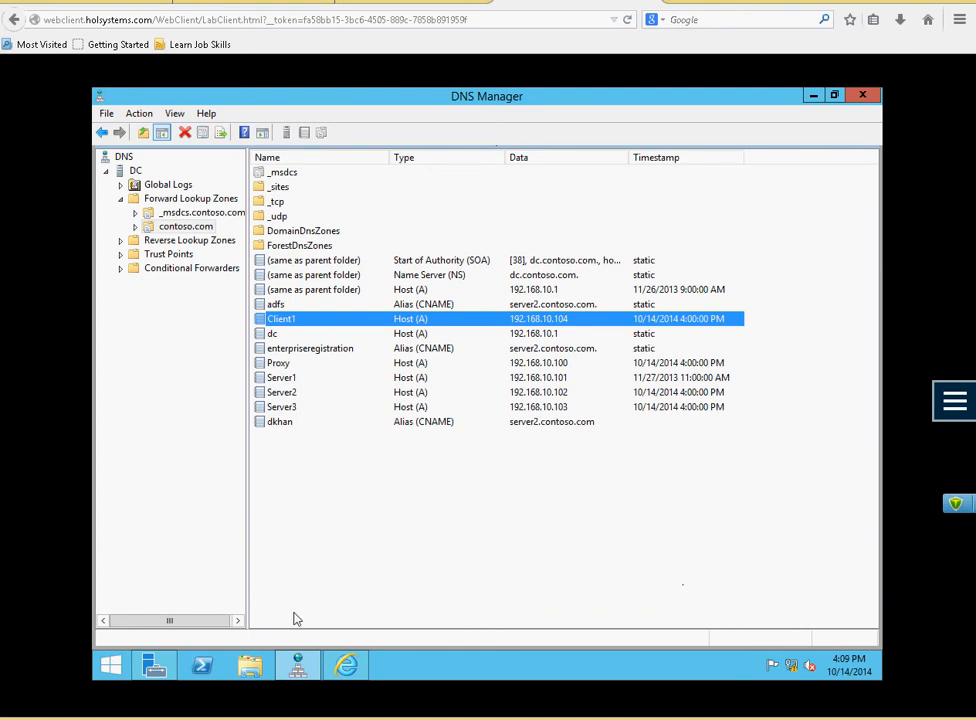
click(283, 426)
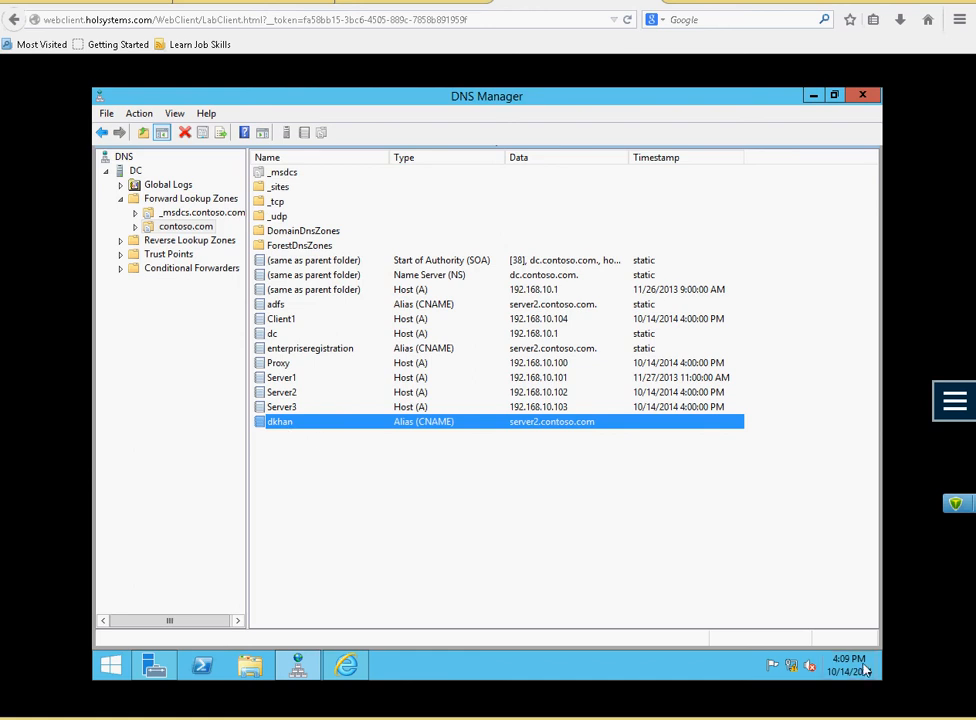
Open Snipping Tool on the local computer and capture a rectangular snip of the DC desktop showing the contoso.com records in DNS Manager.
key(super)
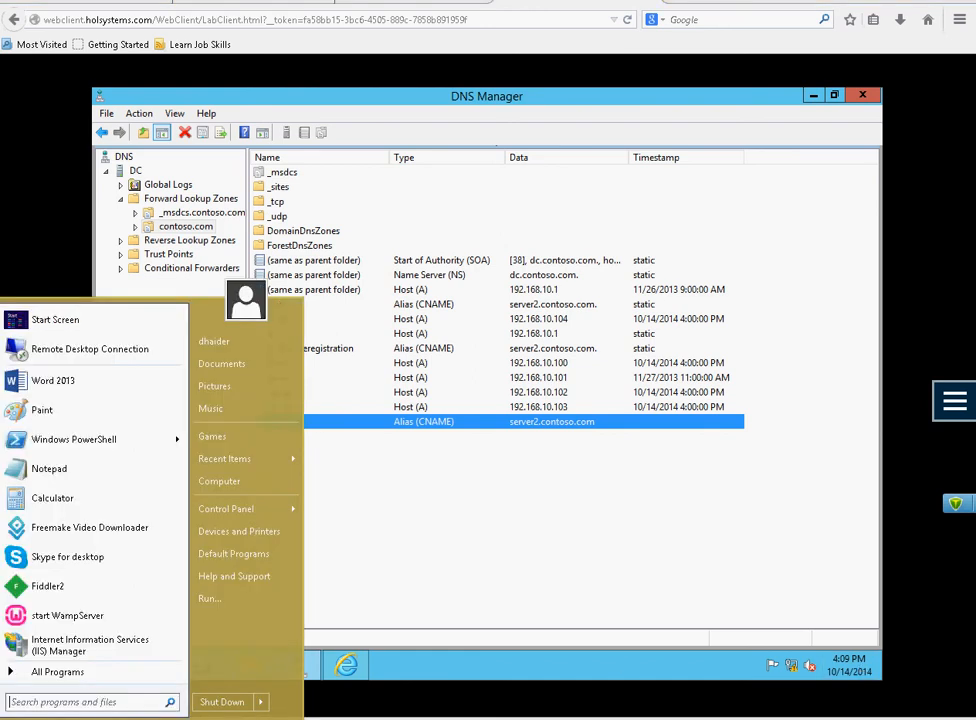
click(57, 672)
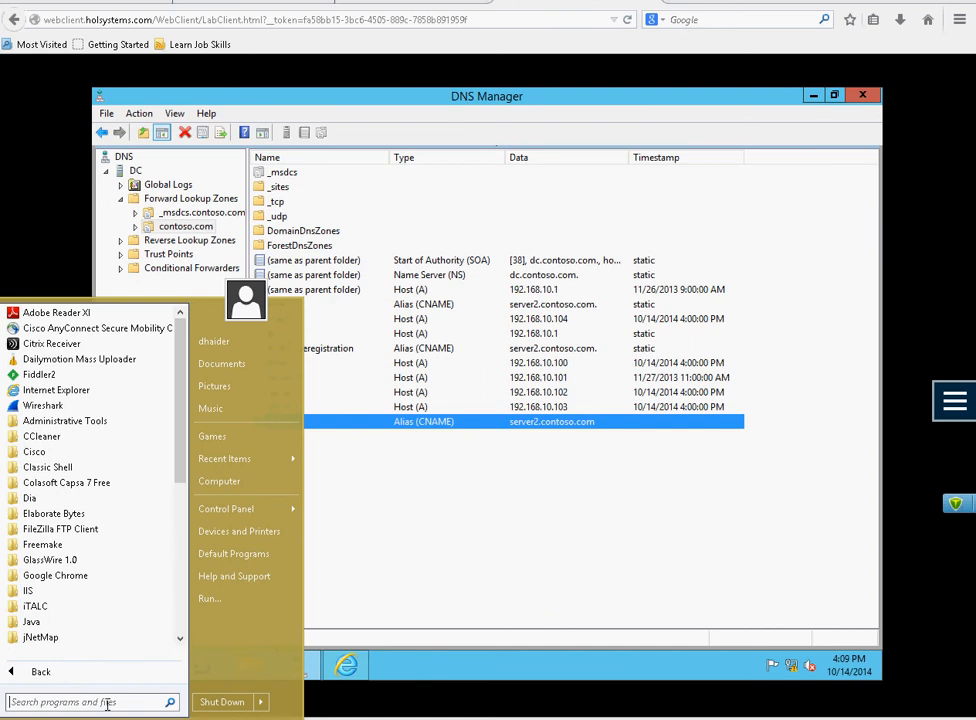
text(sni)
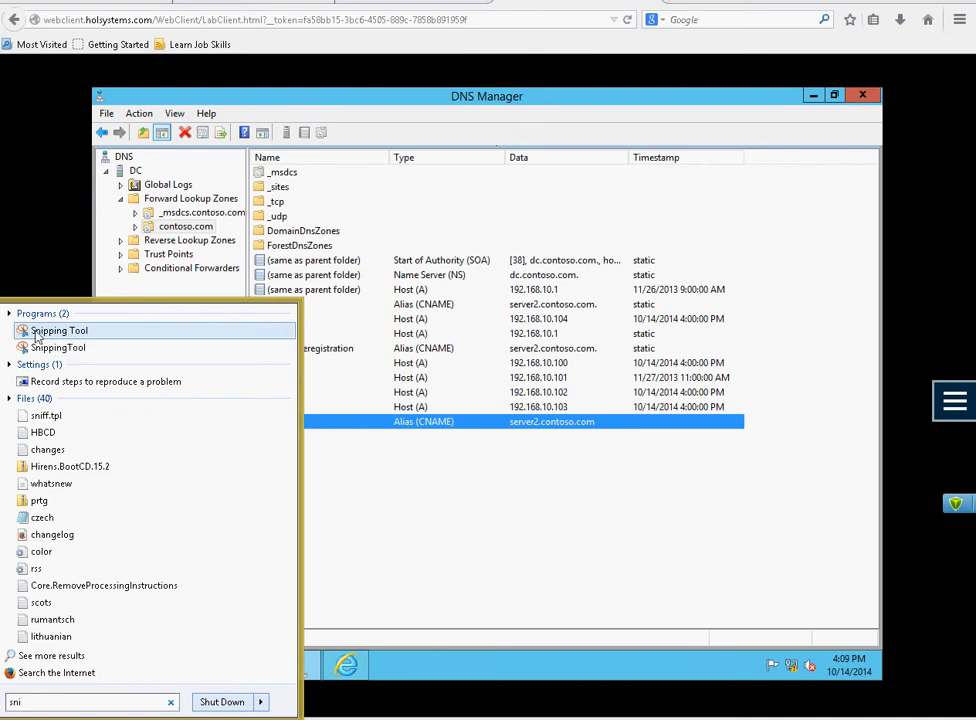
click(40, 336)
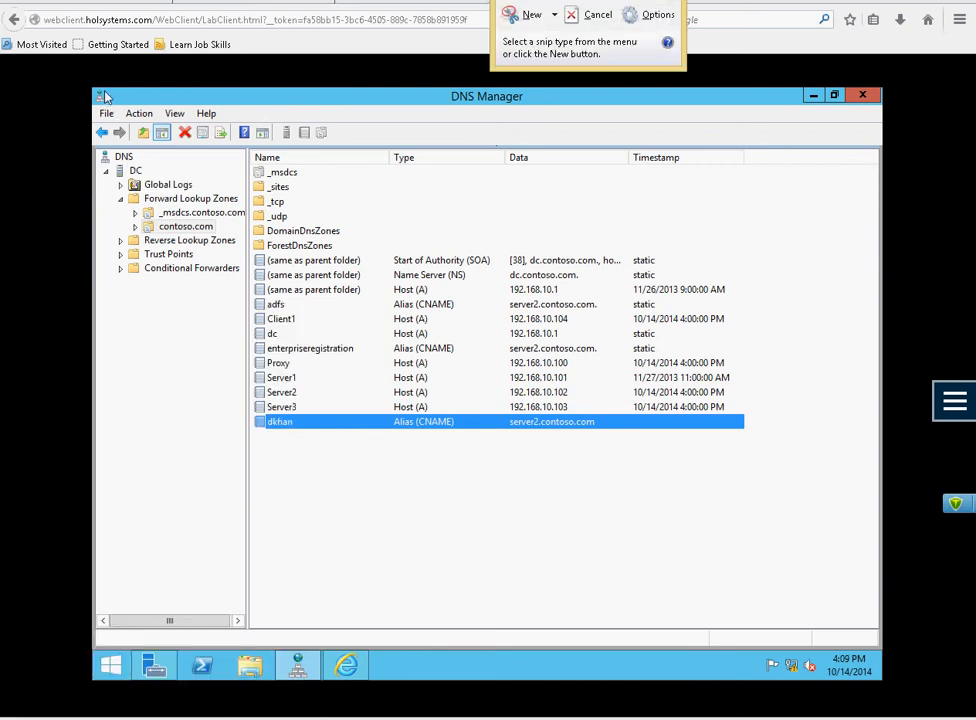
click(518, 13)
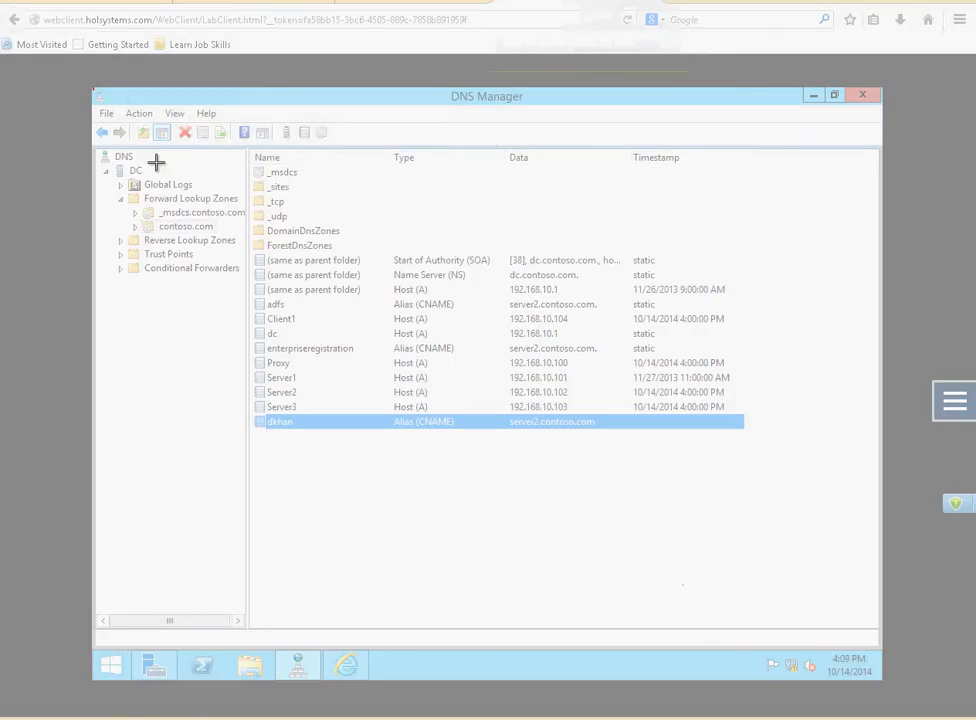
drag(93, 89, 883, 680)
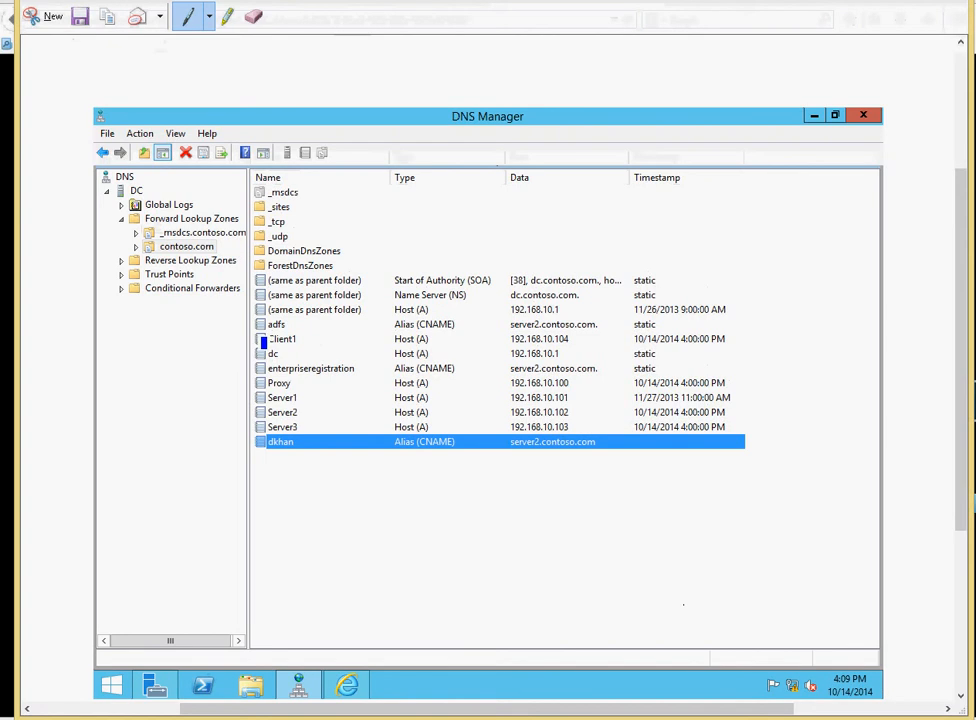
Save the DNS Manager snip as a JPEG file in Pictures, named after the new alias, and close Snipping Tool.
right_click(226, 241)
click(264, 283)
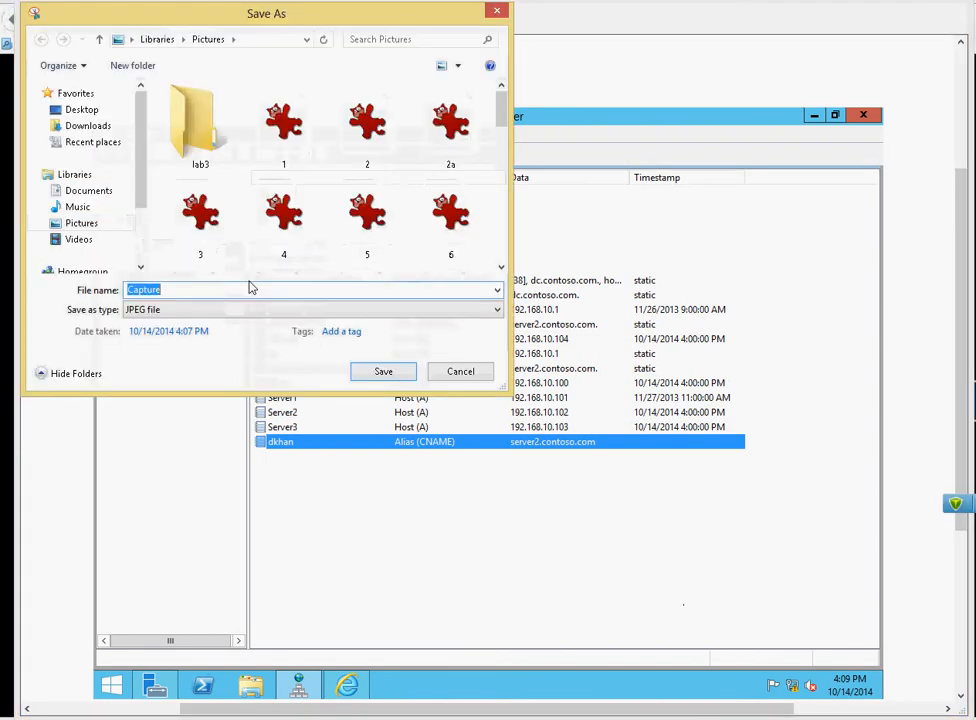
drag(311, 28, 396, 331)
text(dkhan)
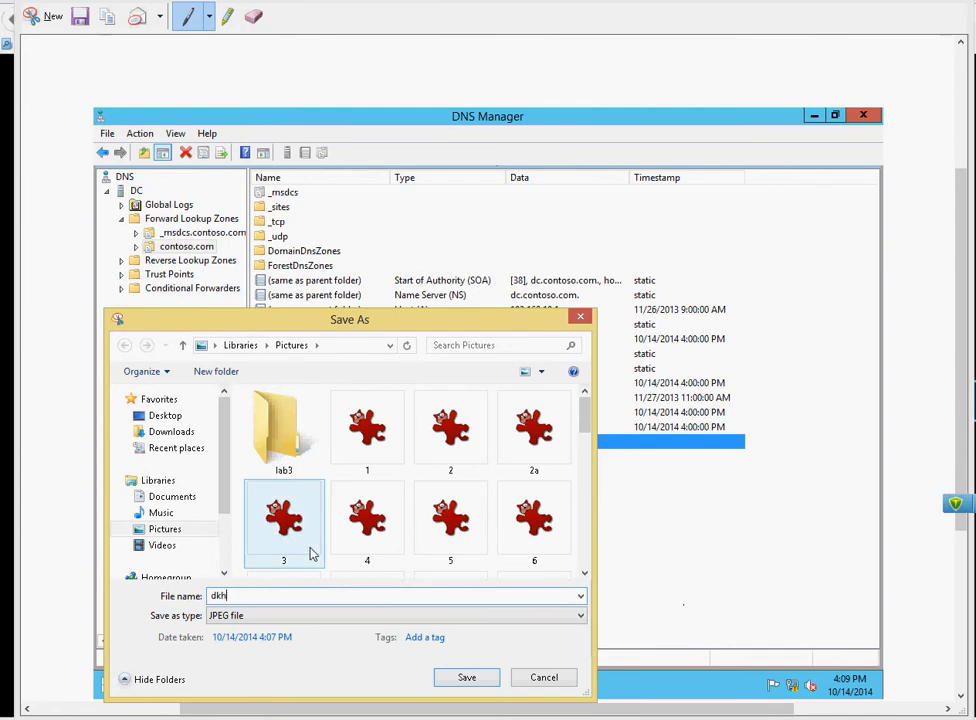
click(465, 678)
click(698, 2)
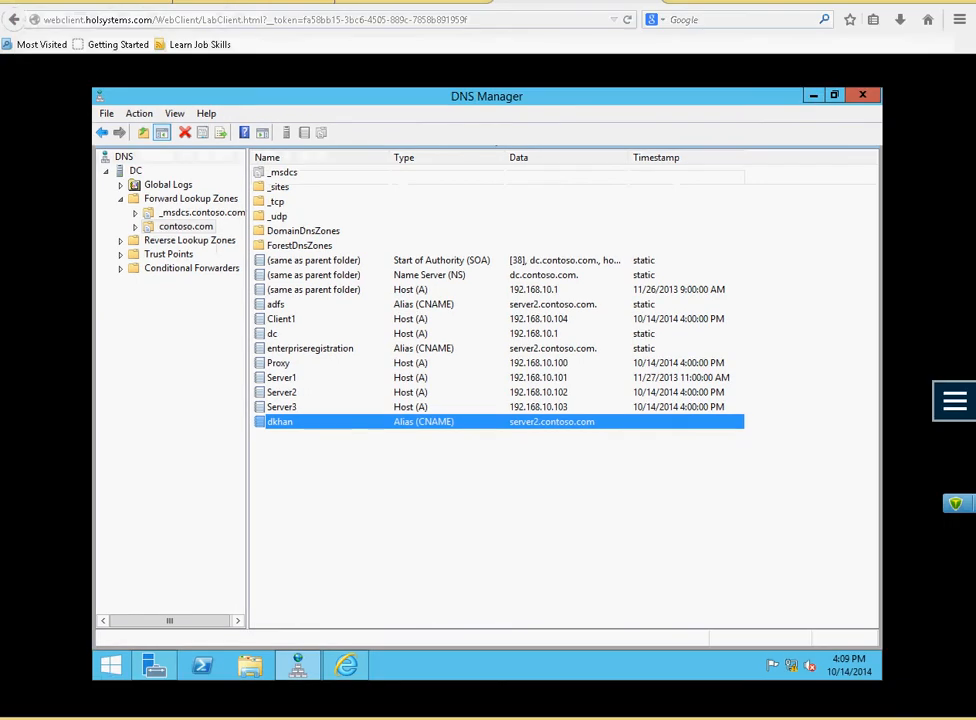
Switch to the jobskillshare.com forum thread and start a reply to the "Submit your Project" post, expanding its advanced settings.
click(190, 5)
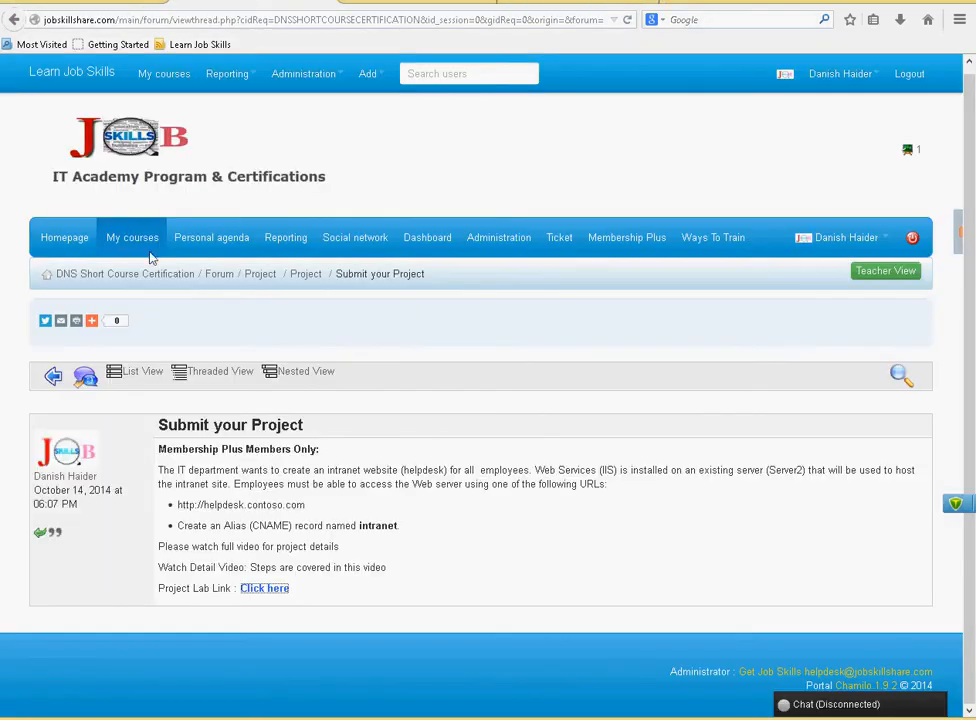
click(41, 538)
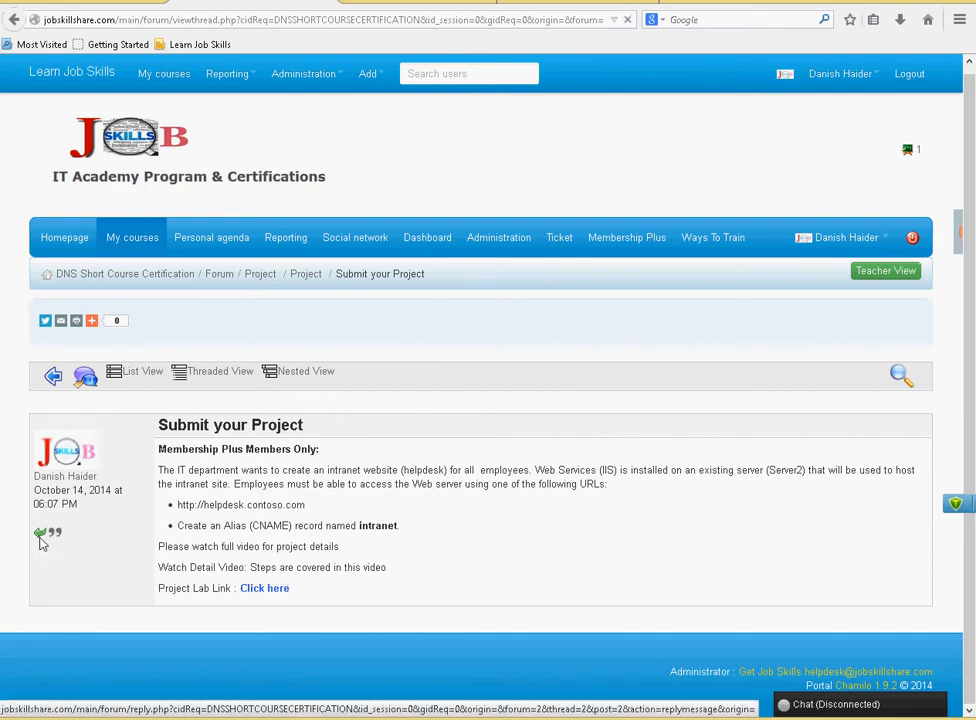
scroll(46, 544, down, 5)
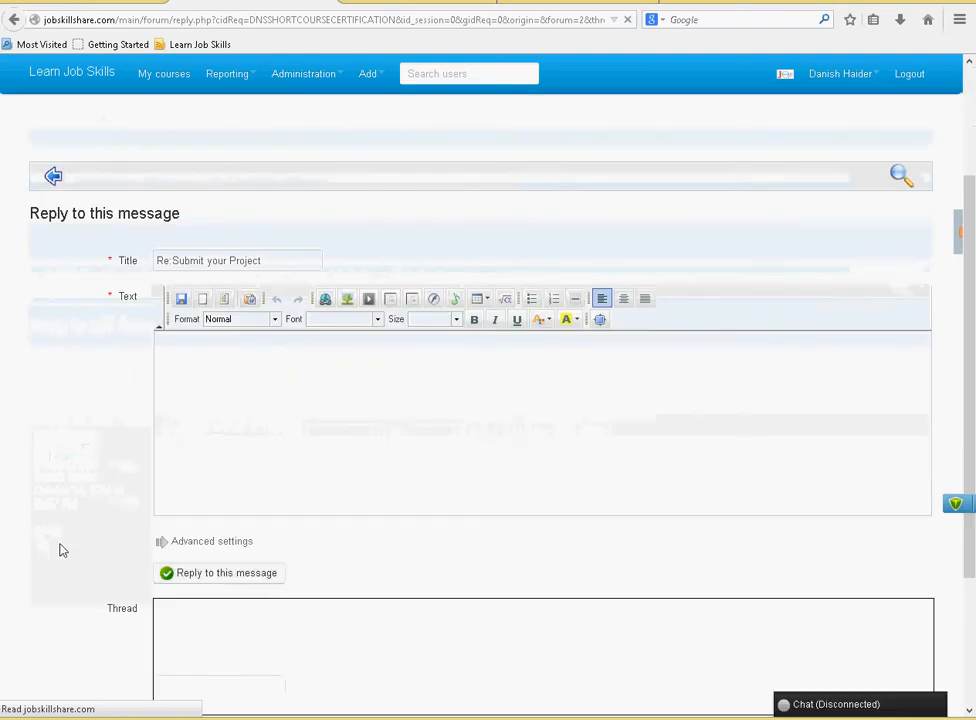
scroll(240, 555, down, 3)
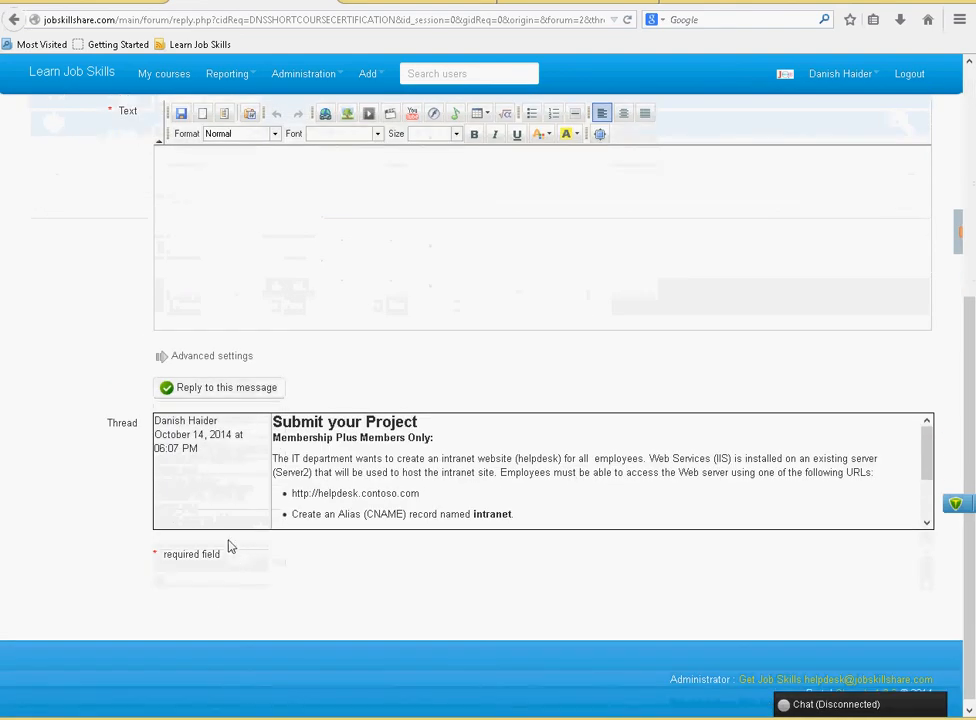
click(222, 358)
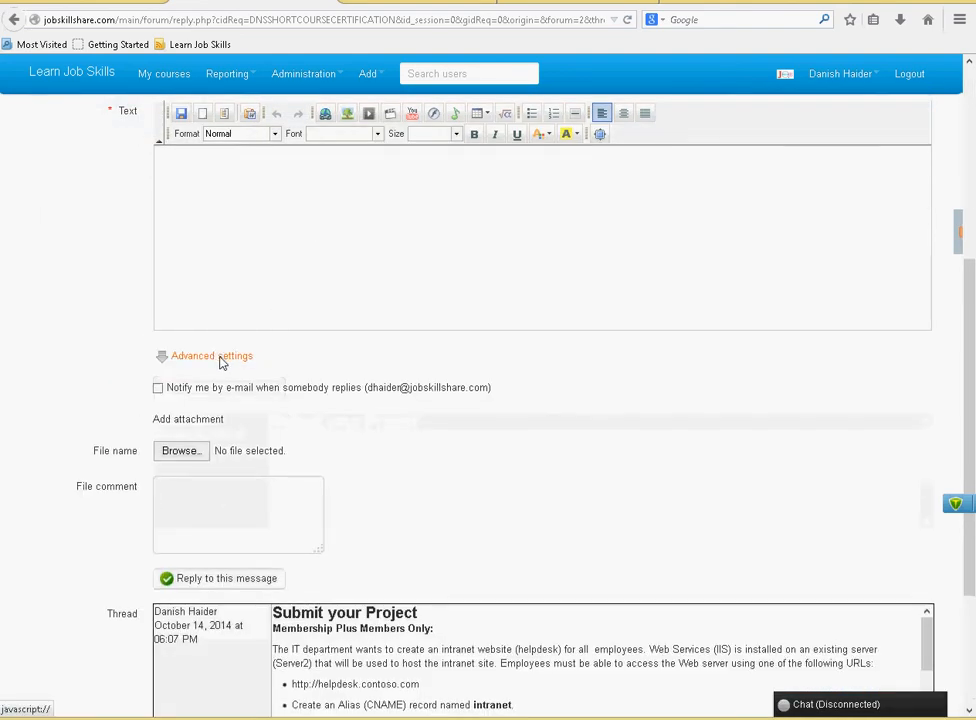
Attach the saved DNS Manager snip from Pictures to the forum reply.
click(195, 452)
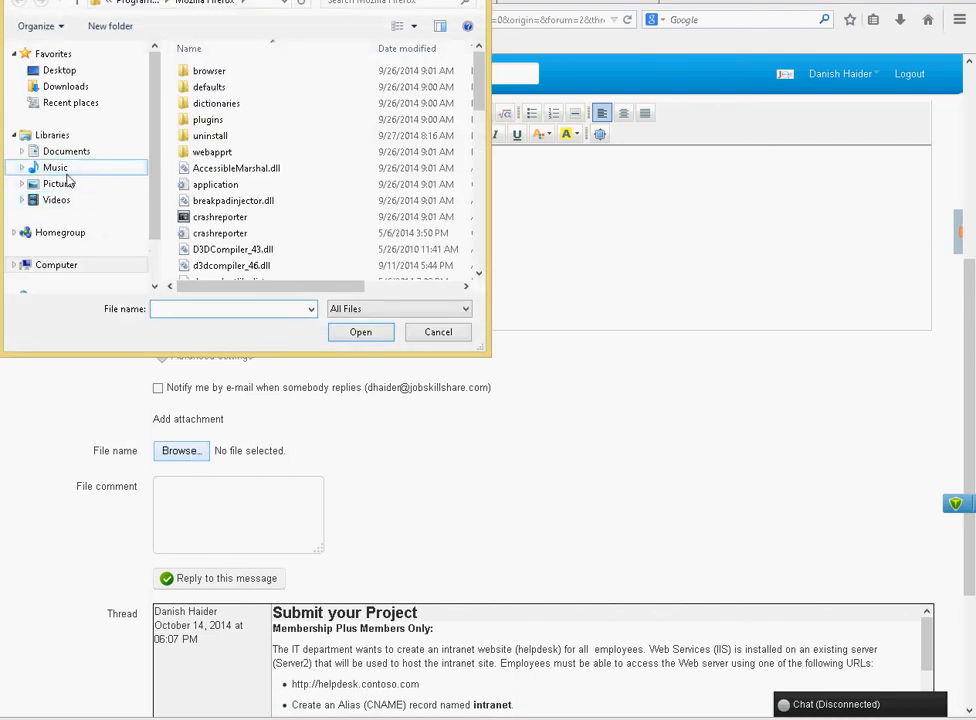
click(60, 184)
click(307, 121)
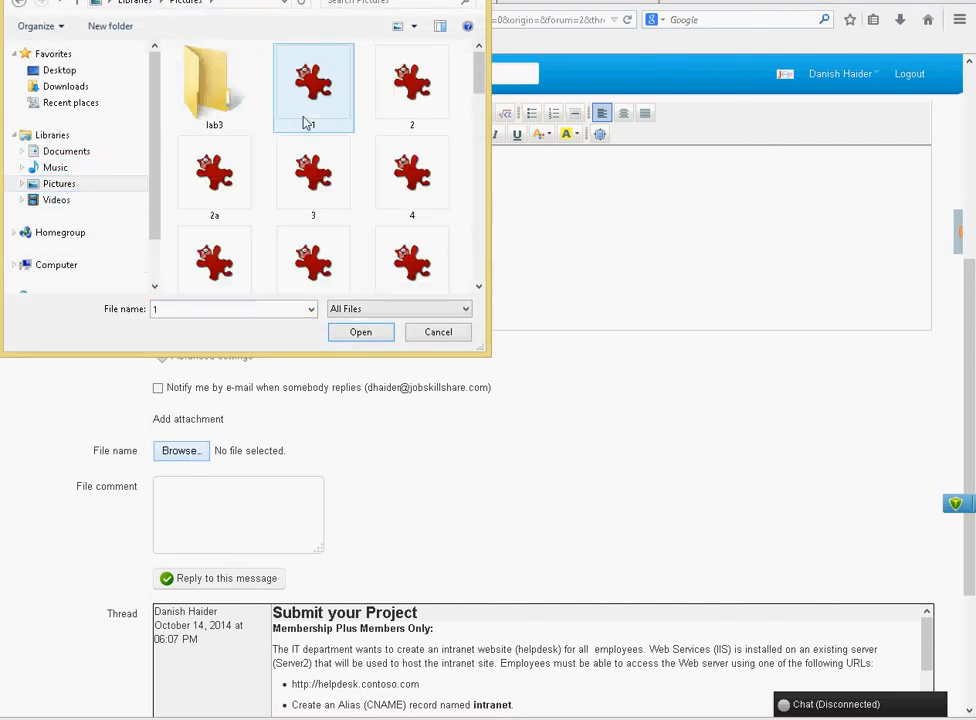
scroll(307, 121, down, 3)
click(312, 118)
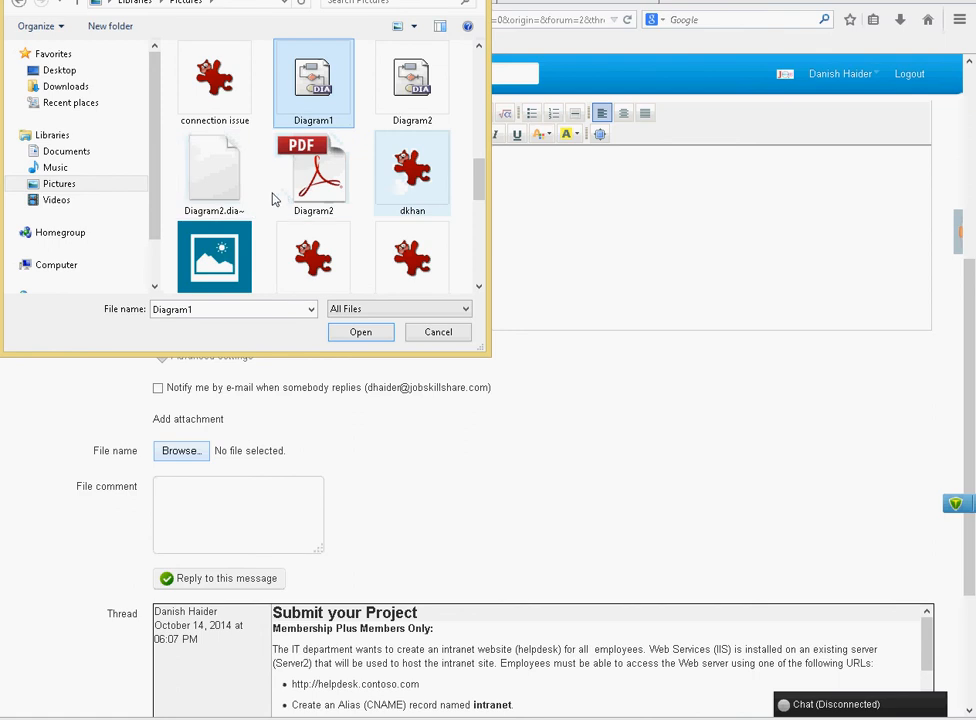
double_click(410, 135)
Enter "My project" as the reply text and post the reply to the project thread.
scroll(362, 371, up, 3)
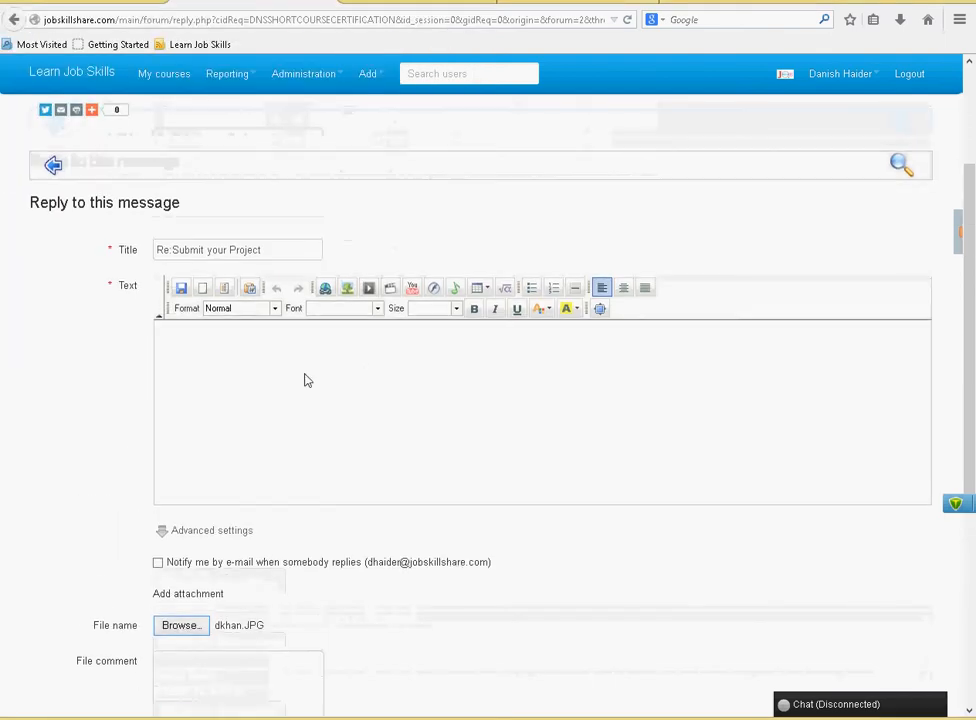
click(284, 383)
text(My project)
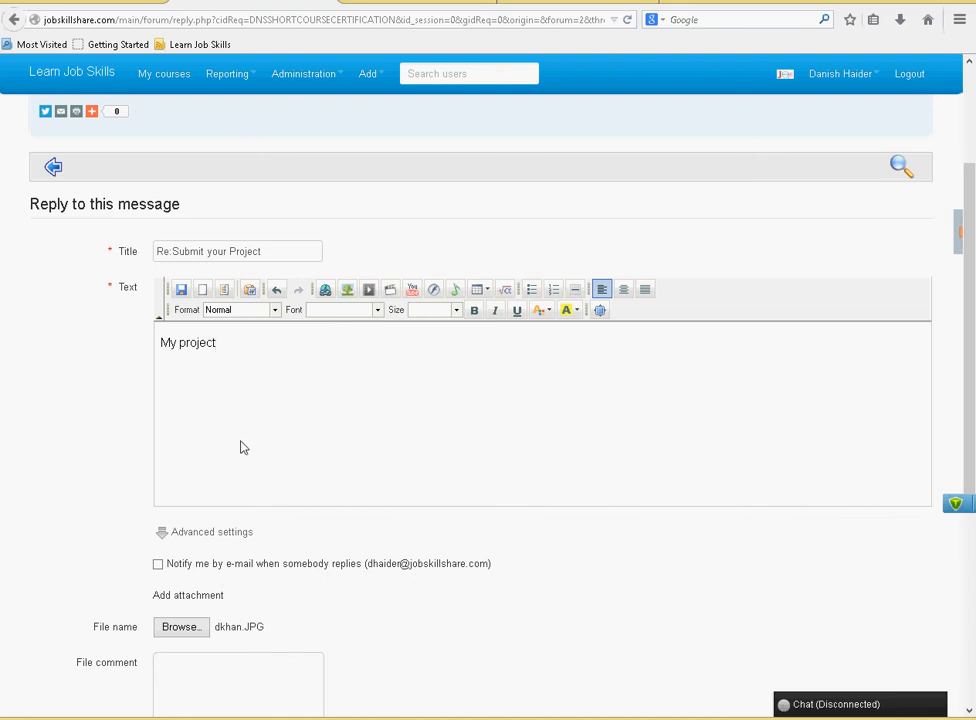
scroll(250, 490, down, 2)
scroll(250, 490, down, 3)
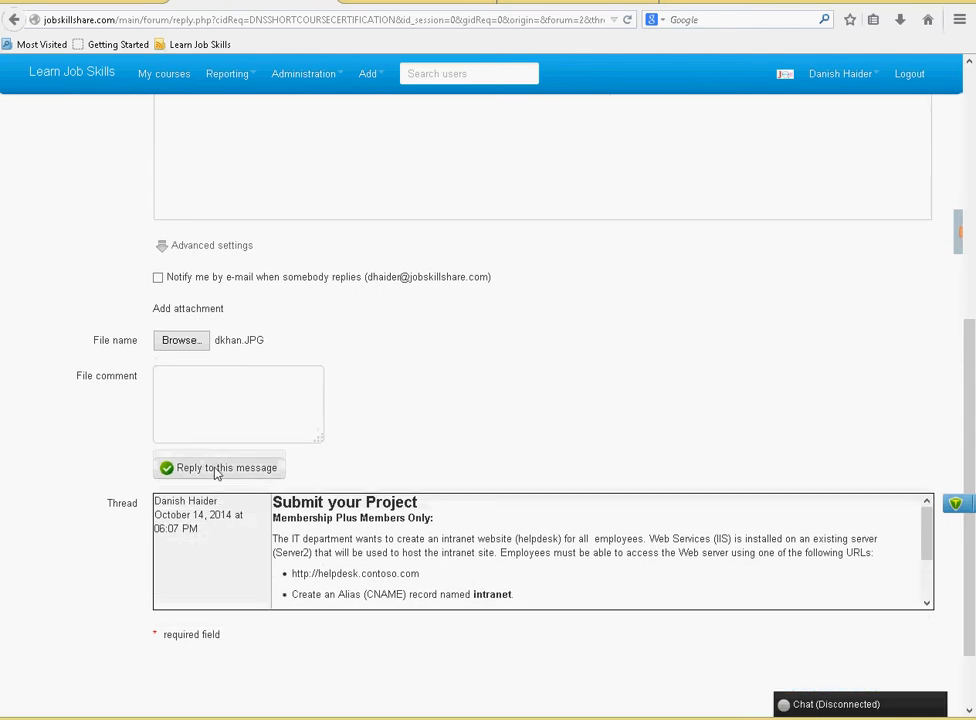
click(216, 468)
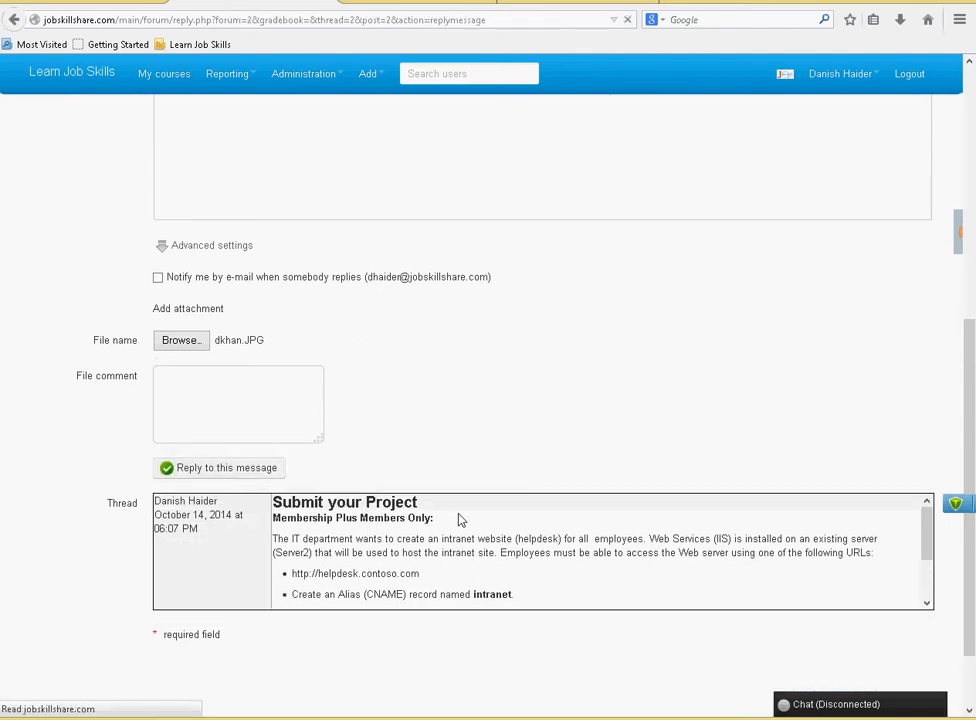
scroll(457, 519, down, 4)
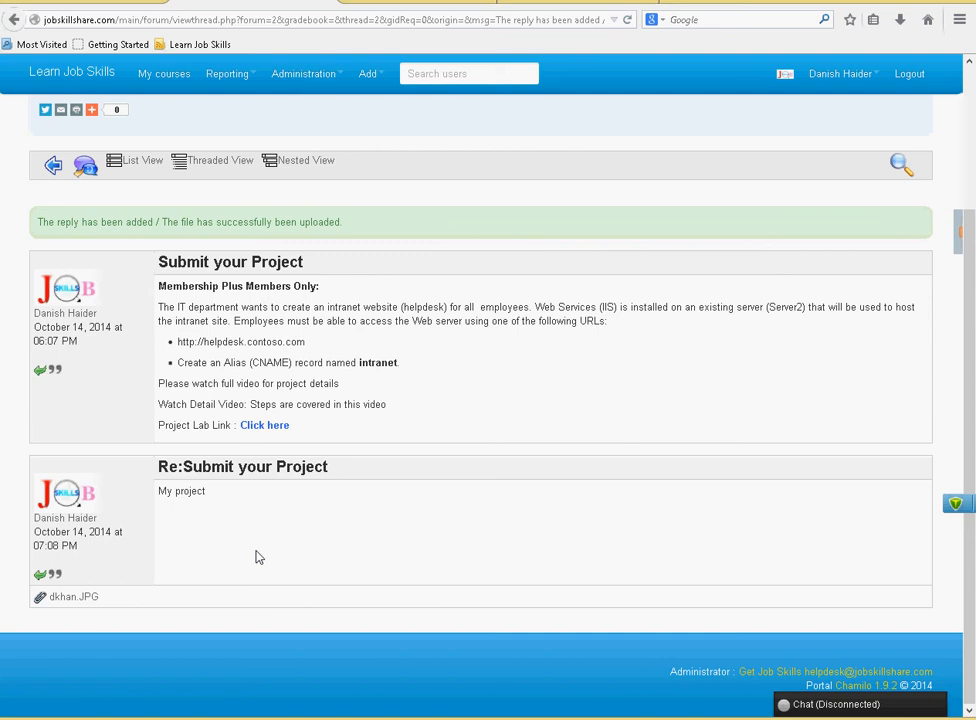
mouse_move(349, 718)
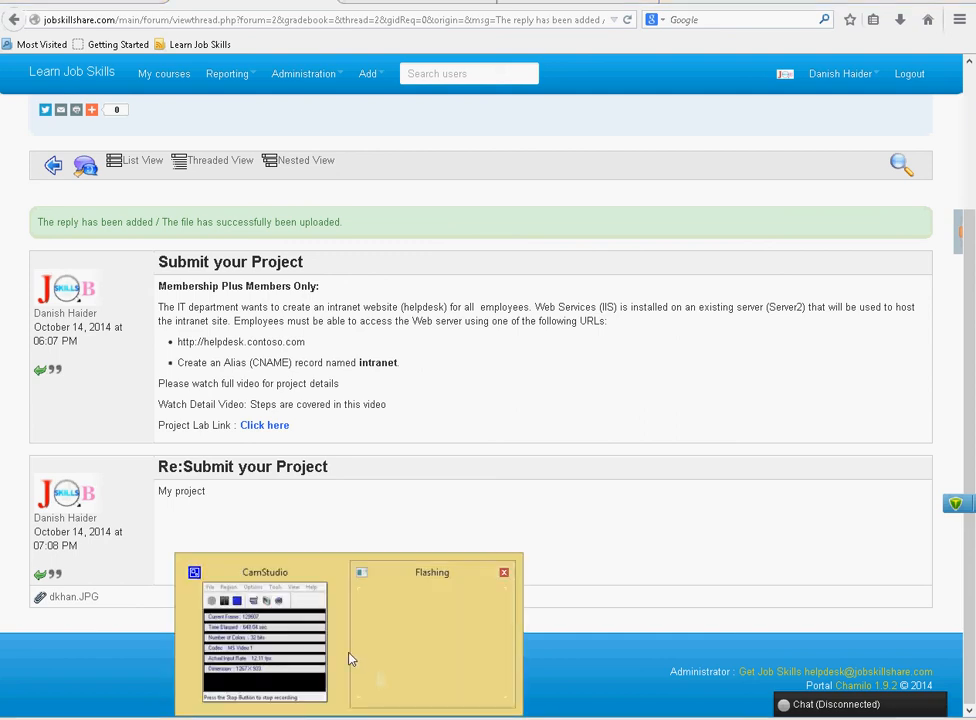